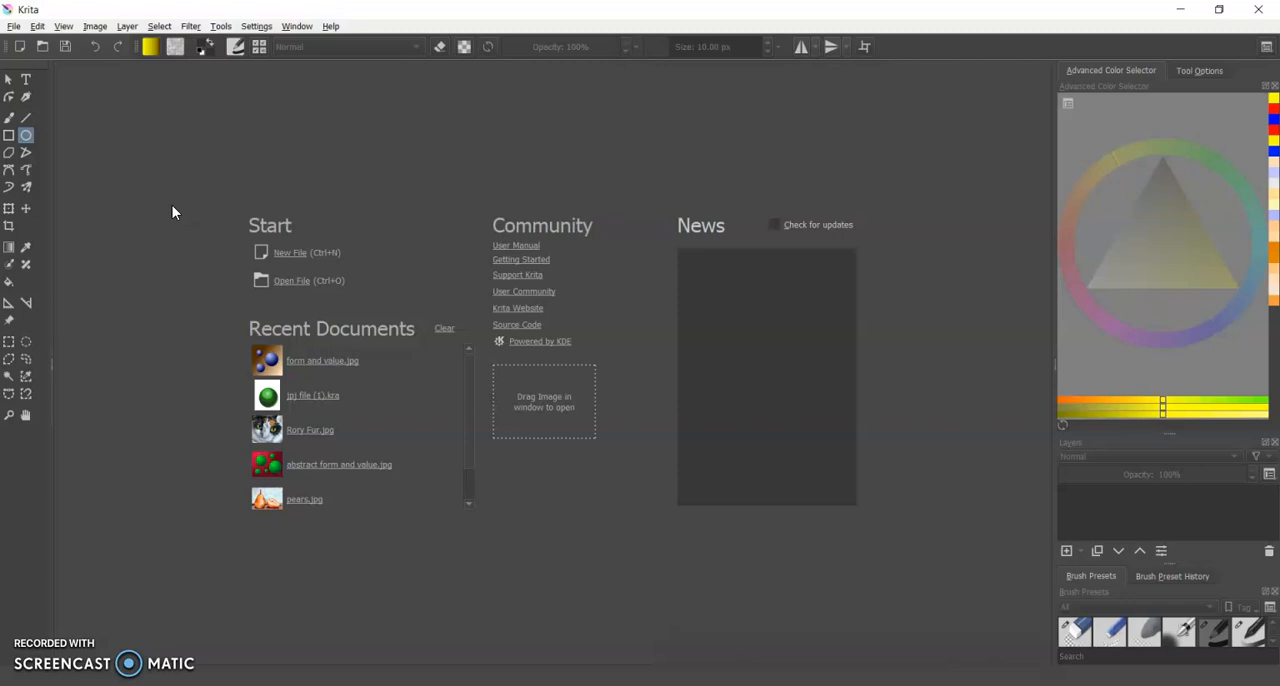
Create a 3000 by 3000 pixel RGB/Alpha document at 300 ppi and add a vector layer above Paint Layer 1.
left_click(19, 47)
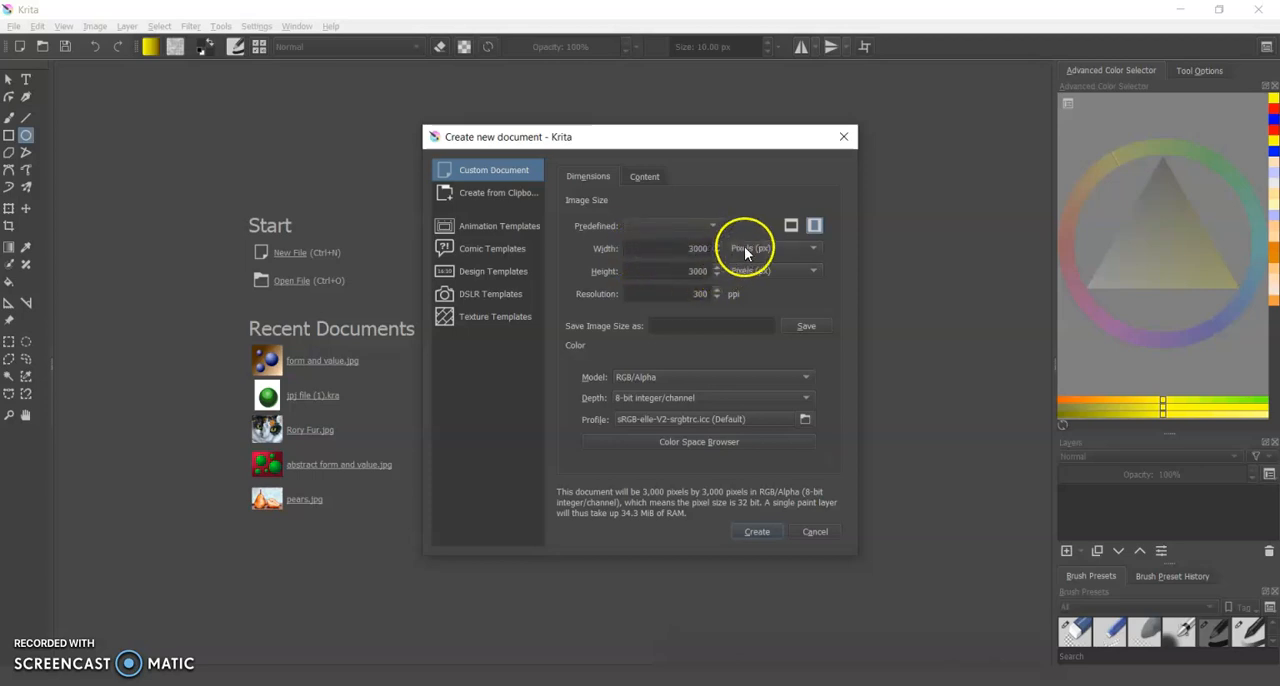
left_click(756, 532)
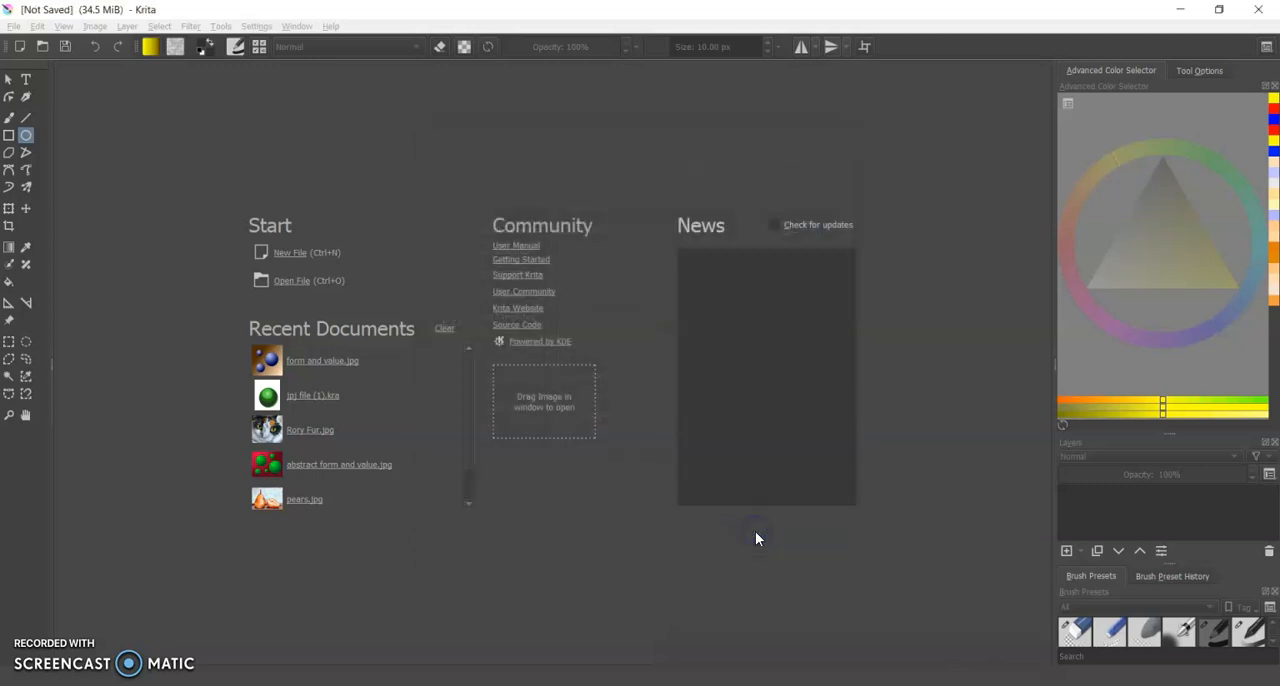
scroll(925, 432, "down", 1)
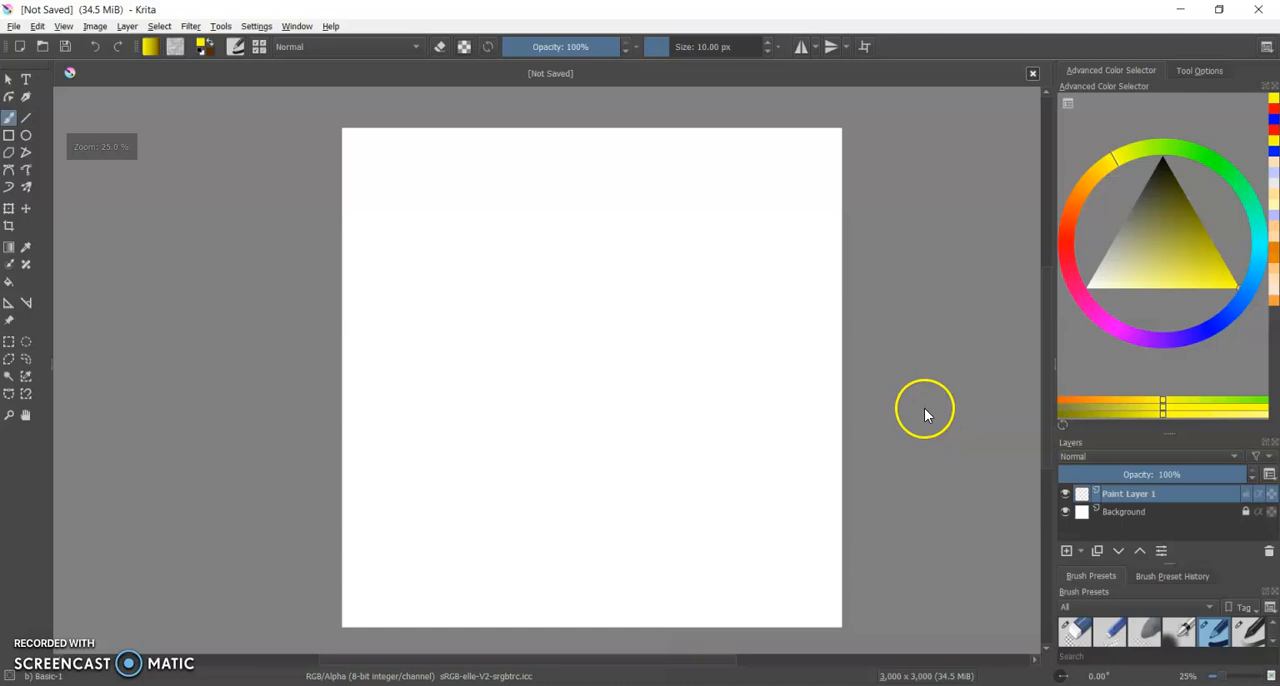
mouse_move(1045, 380)
left_mouse_down()
mouse_move(1046, 400)
mouse_move(1054, 388)
left_mouse_up()
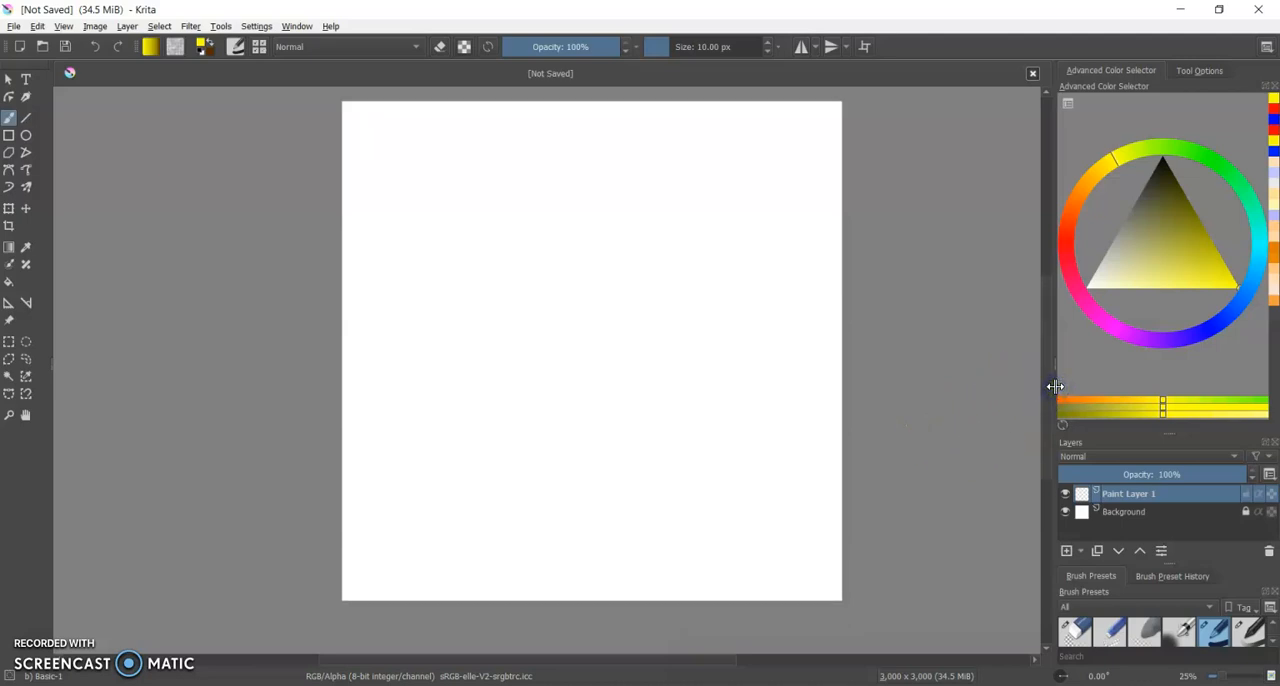
left_click(1083, 552)
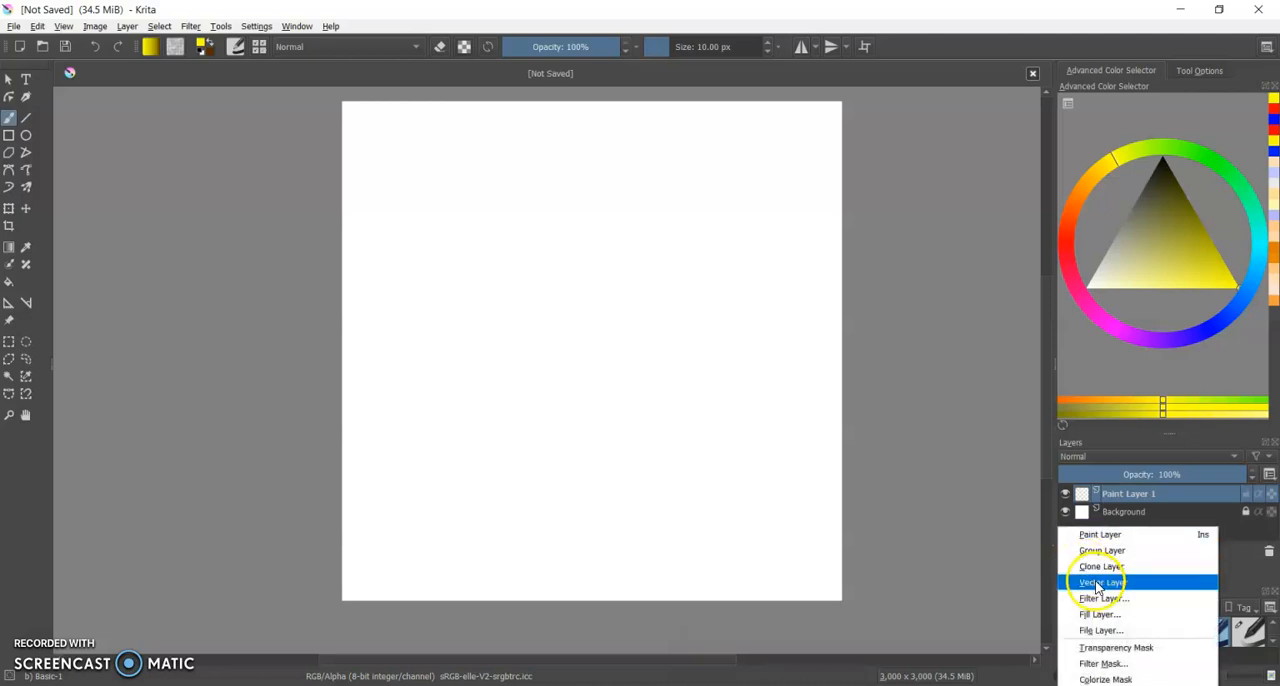
left_click(1097, 584)
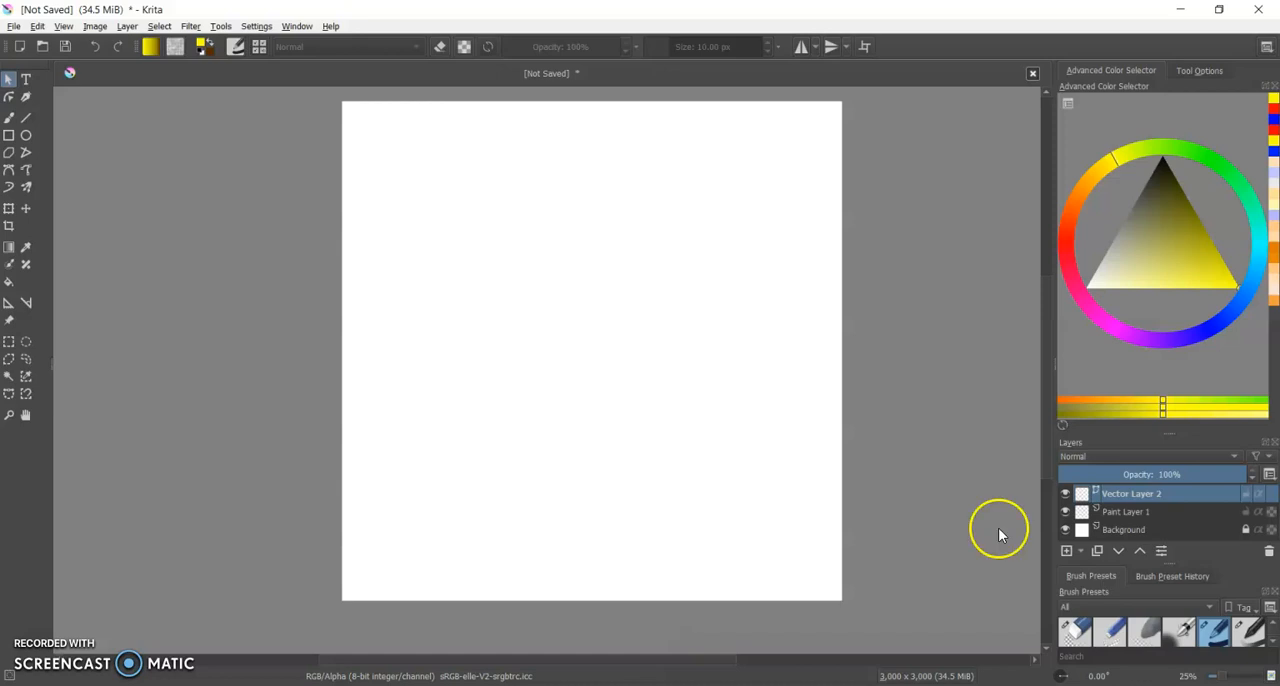
Draw a large red rectangle with Foreground Color fill across most of the canvas on the vector layer.
left_click(14, 137)
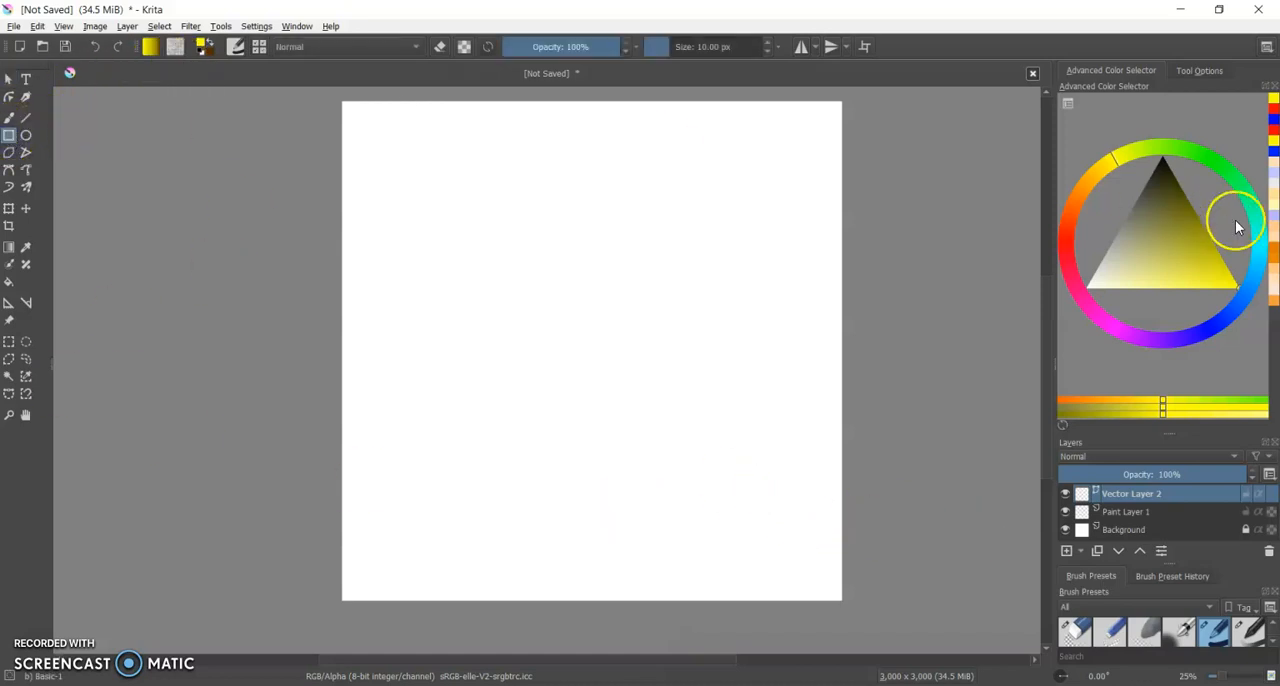
left_click(1068, 257)
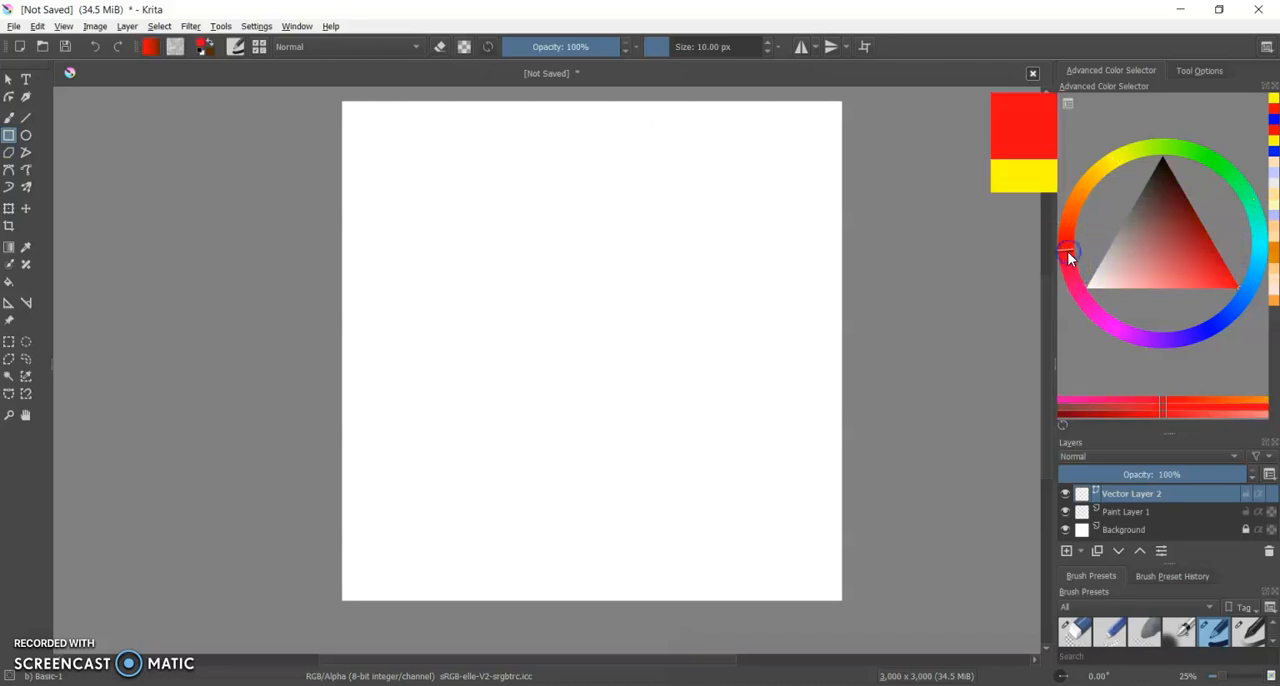
left_click(1207, 72)
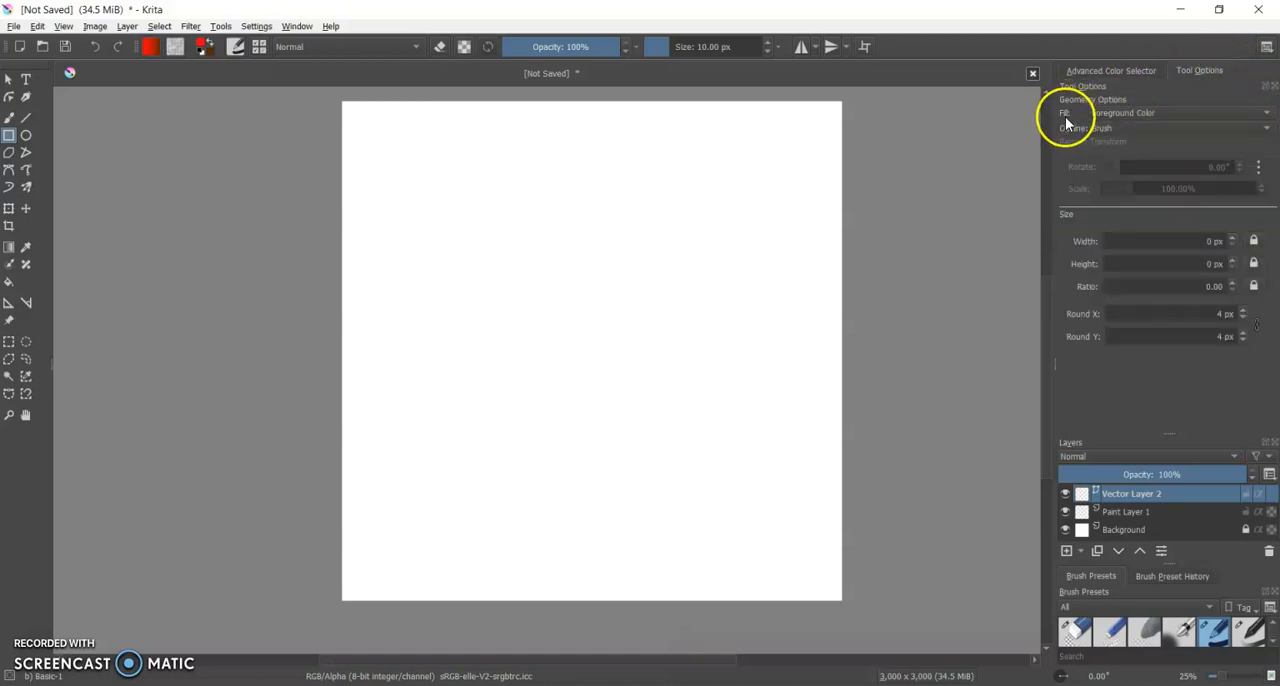
left_click(1137, 112)
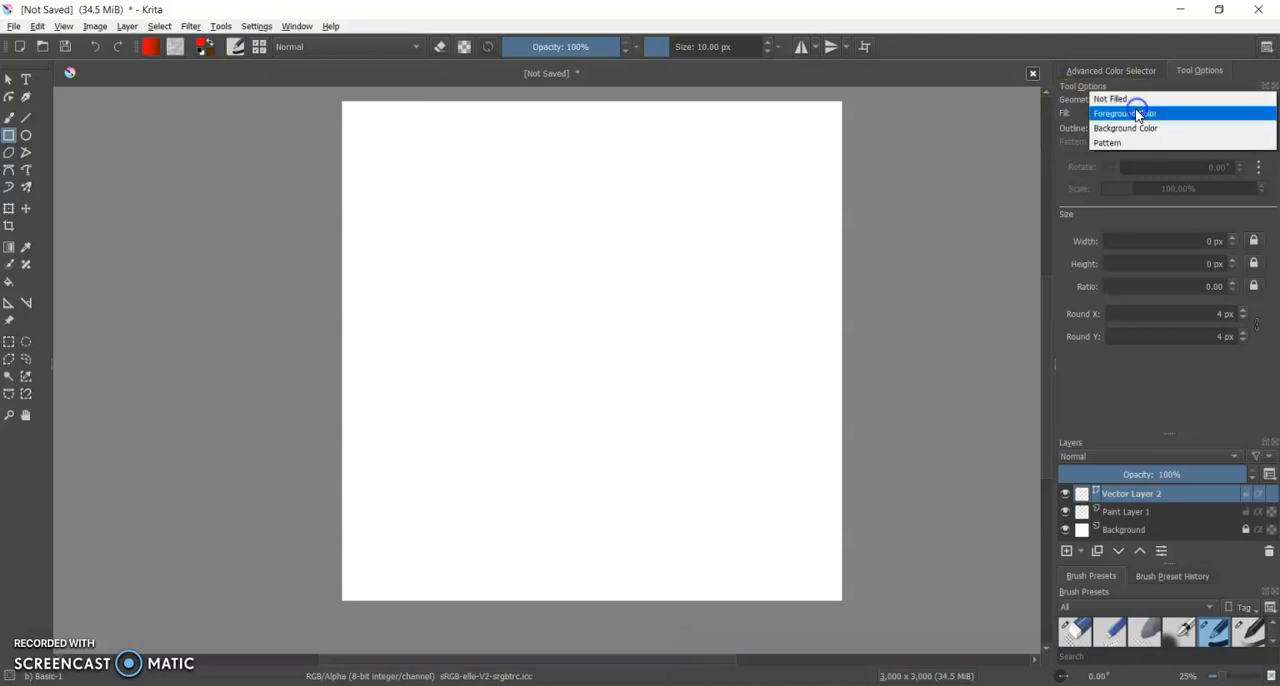
left_click(1117, 101)
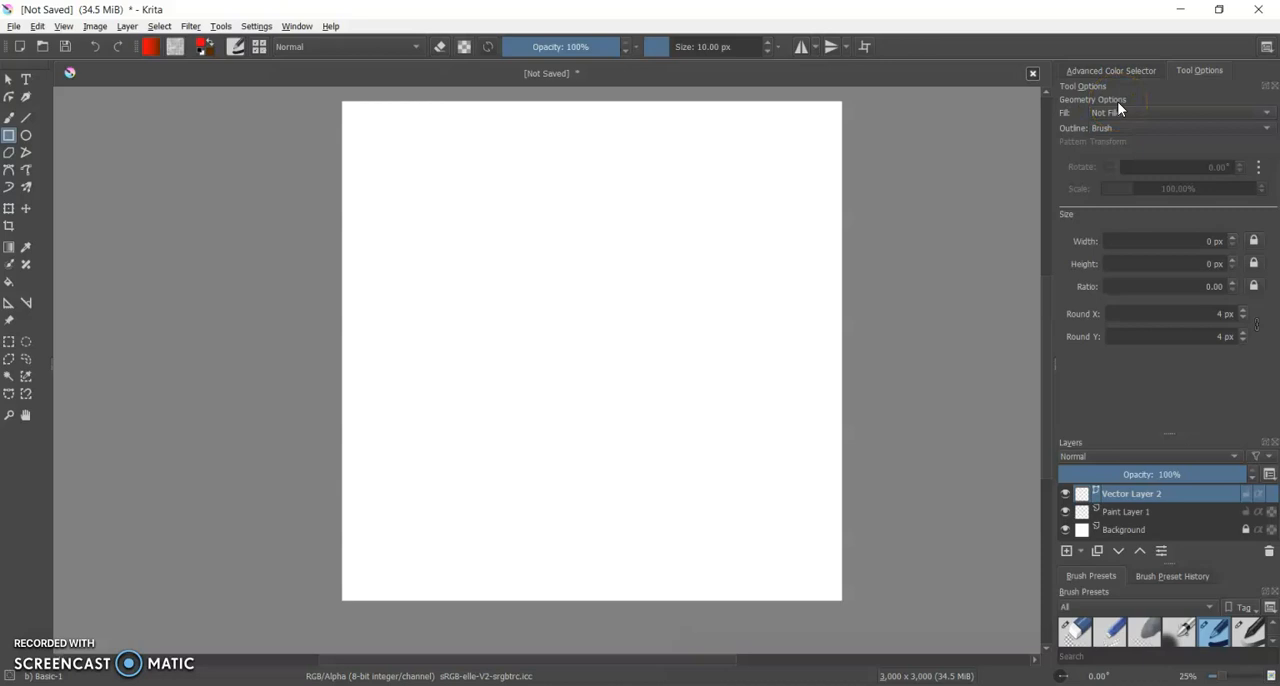
left_click(1260, 114)
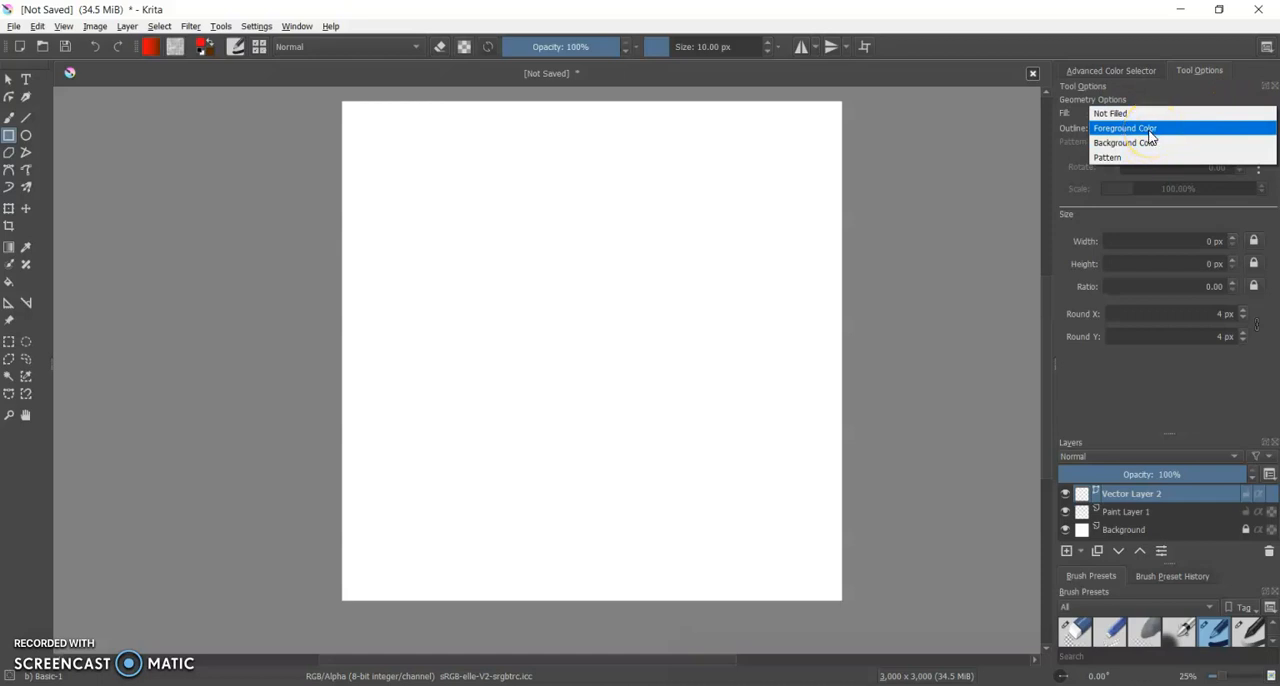
left_click(1069, 114)
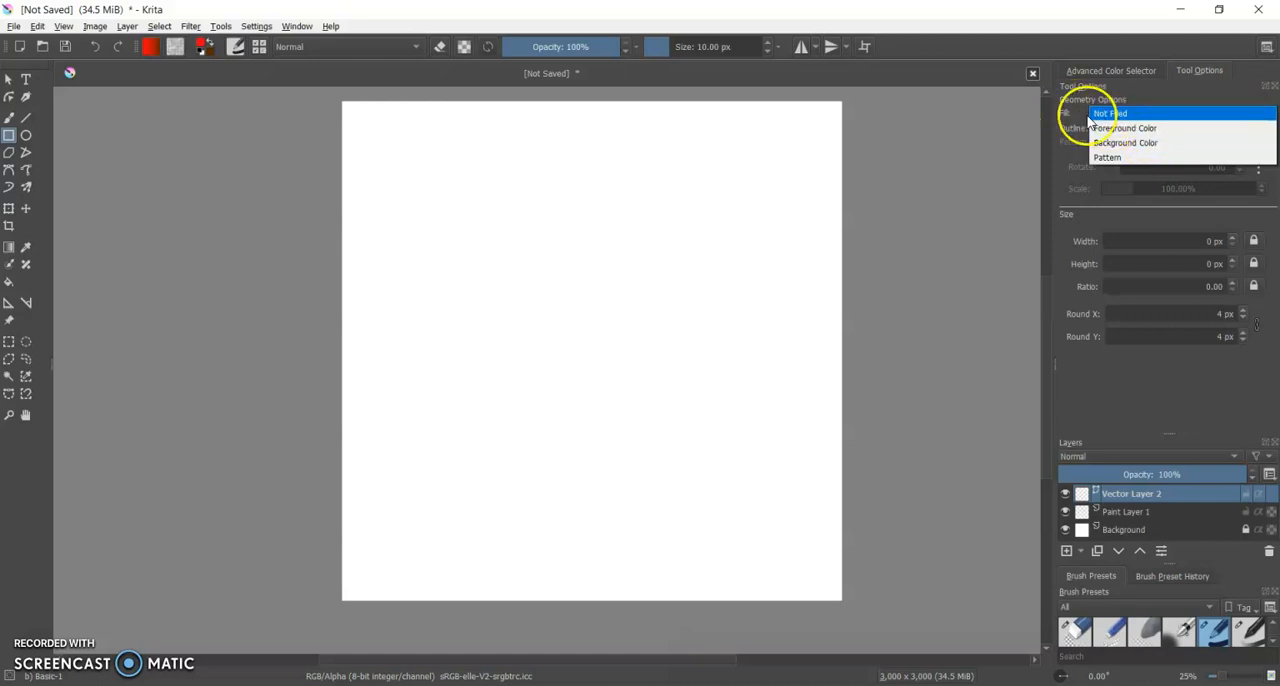
left_click(1138, 128)
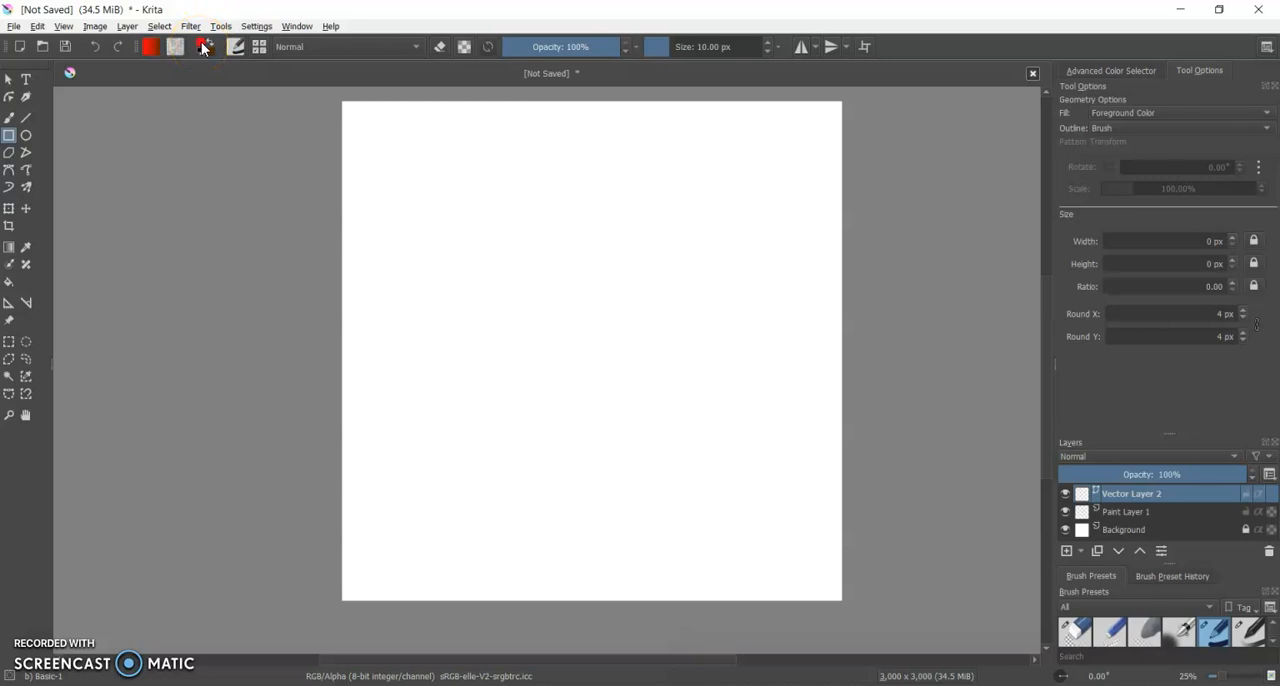
left_click(1142, 76)
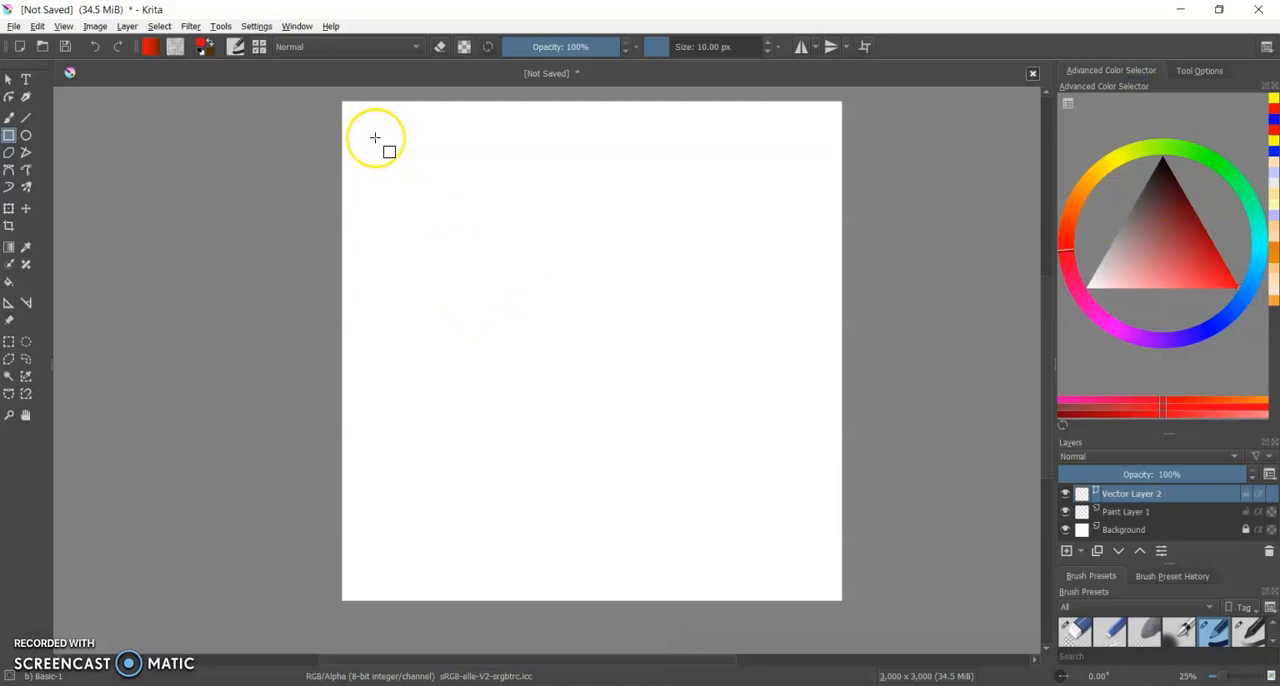
left_click_drag(375, 138, 810, 557)
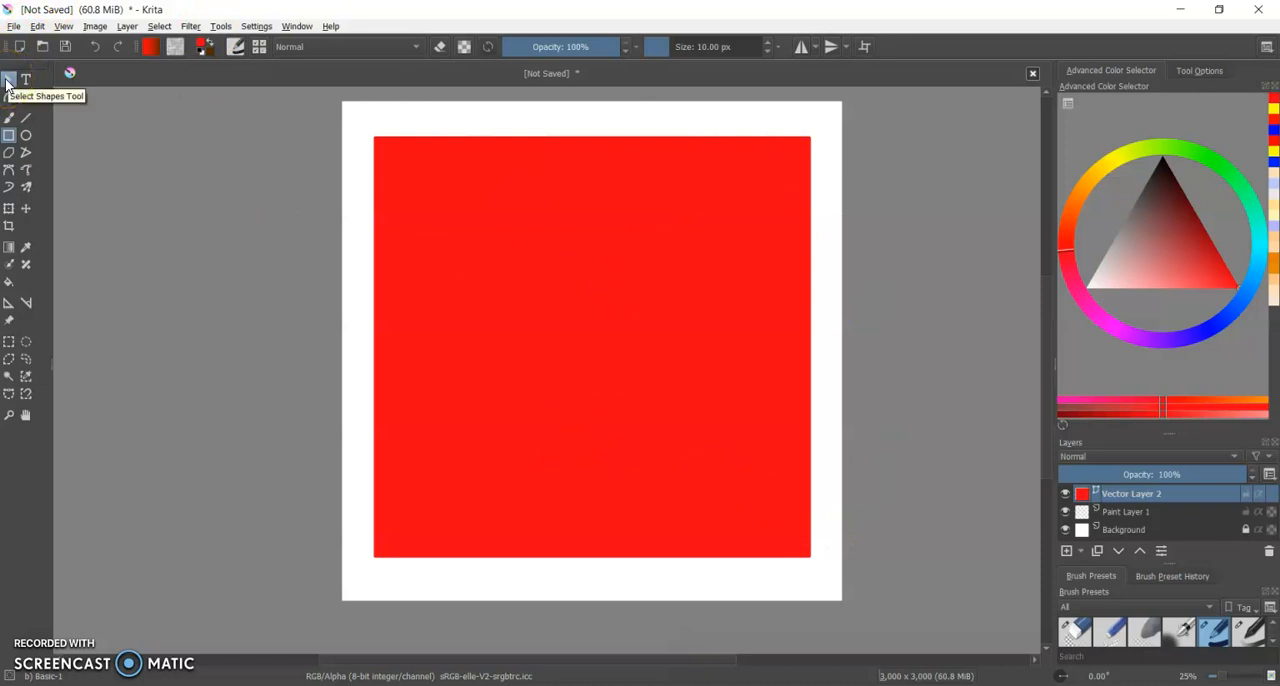
Move the red rectangle slightly upward with the Select Shapes Tool and deselect it.
left_click(7, 84)
left_click(600, 371)
mouse_move(608, 366)
left_mouse_down()
mouse_move(614, 346)
mouse_move(597, 351)
mouse_move(608, 363)
left_mouse_up()
left_click(975, 433)
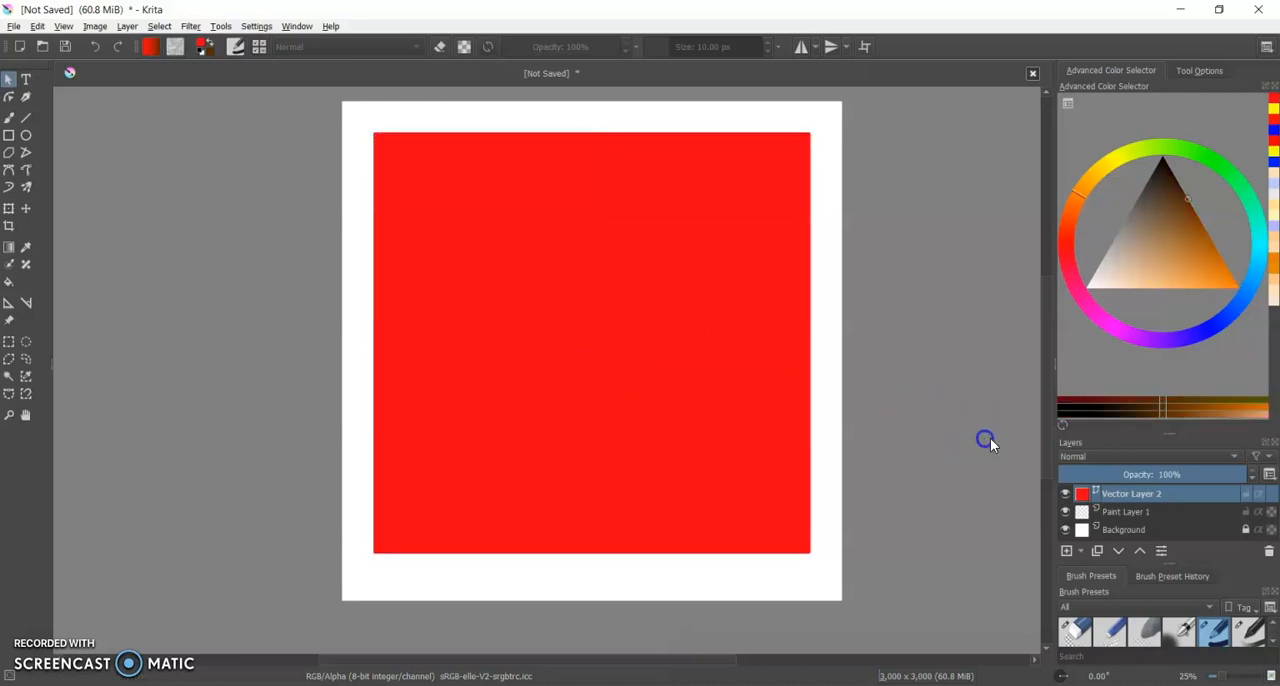
Choose a yellow hue in the colour selector and activate the Ellipse tool with Foreground Color as its fill.
left_click(1120, 162)
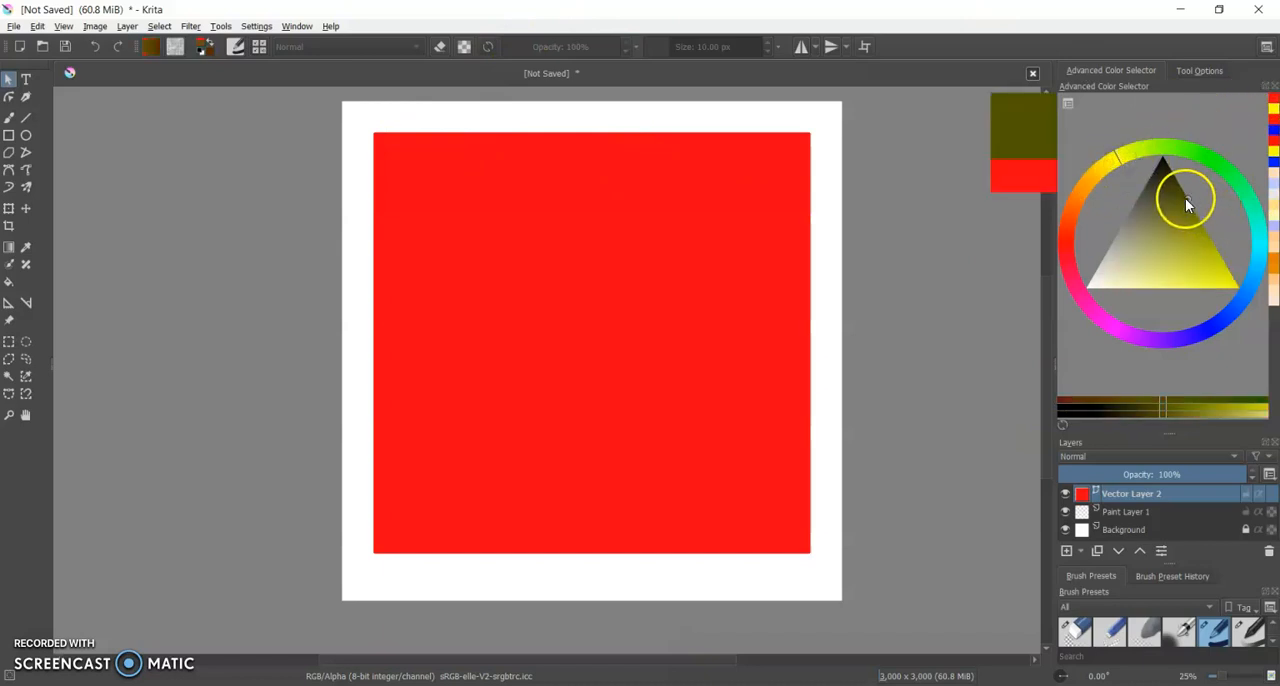
left_click_drag(1185, 198, 1249, 323)
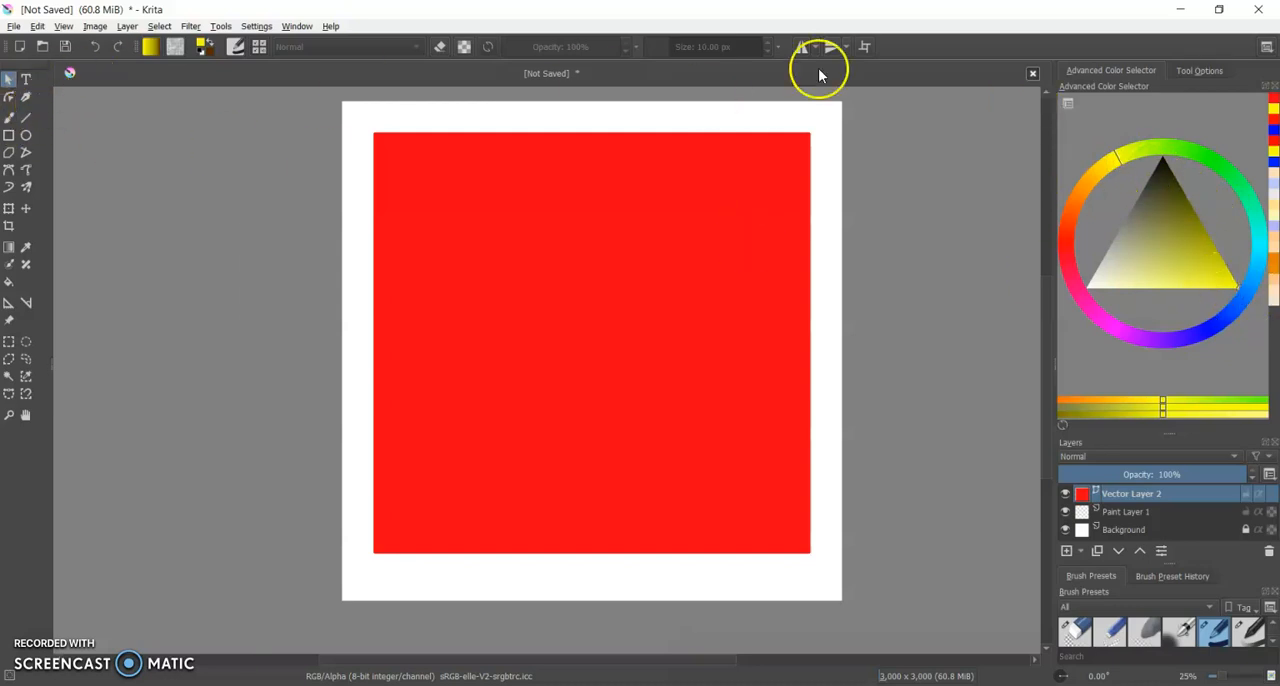
left_click(1200, 72)
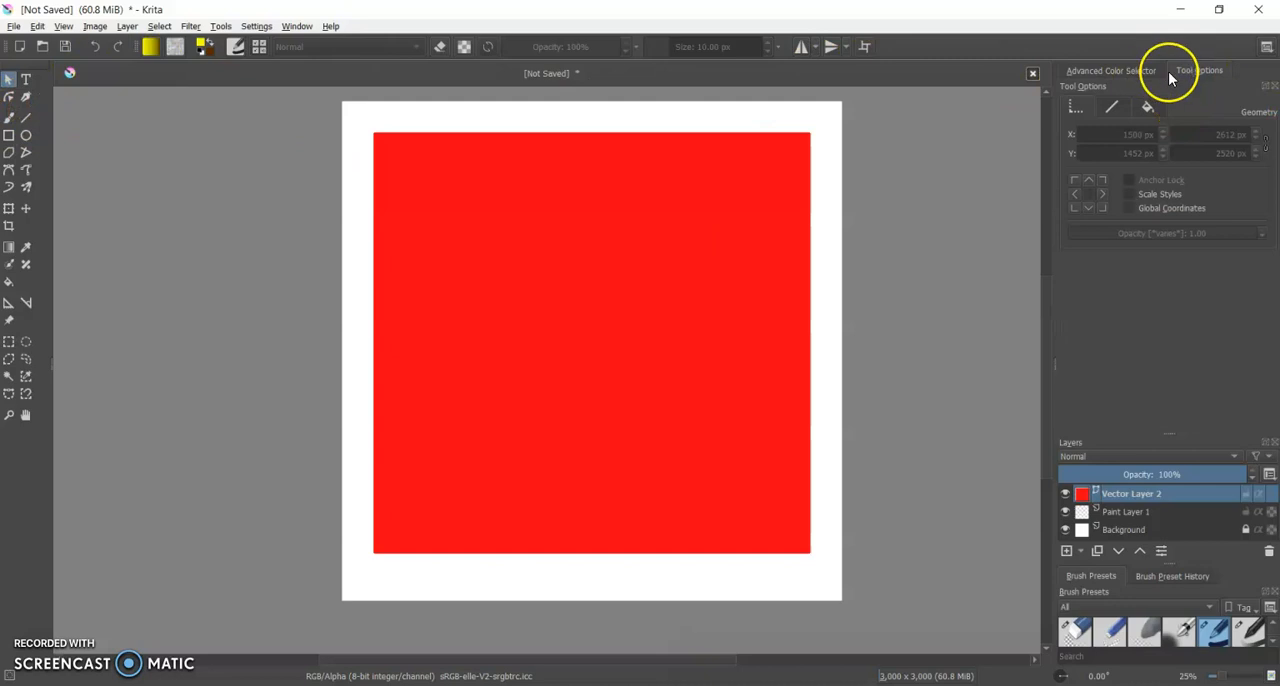
left_click(27, 136)
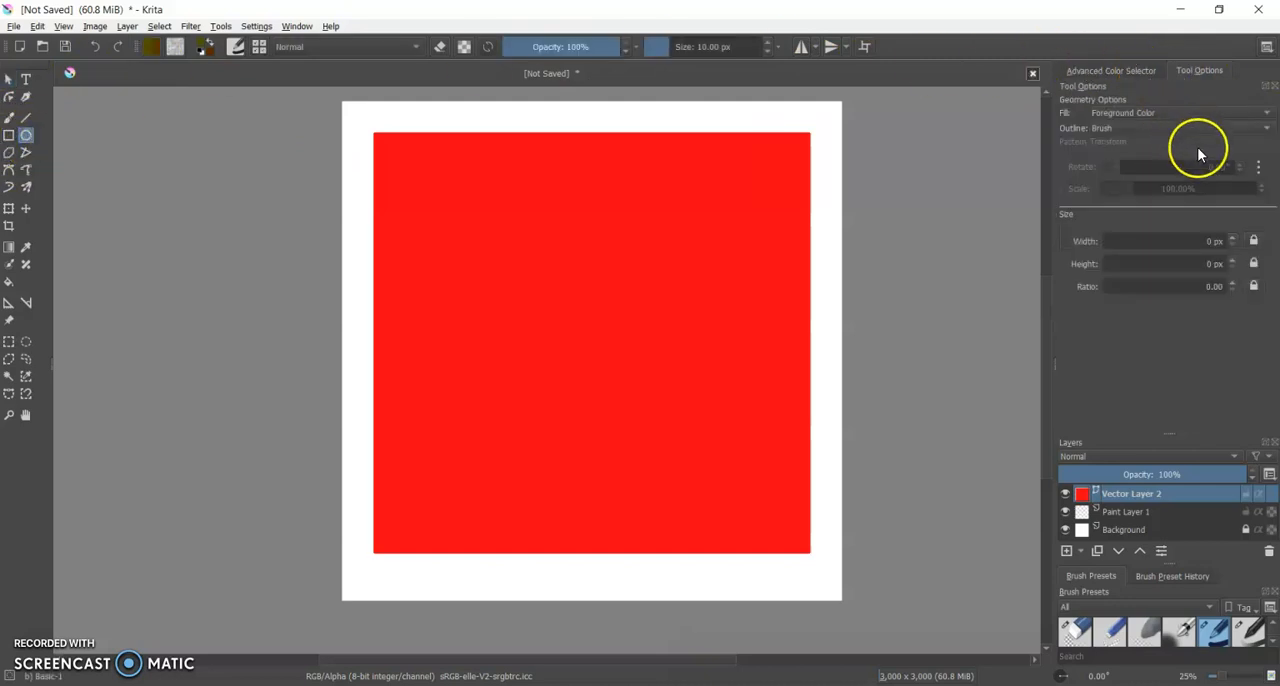
left_click(1115, 71)
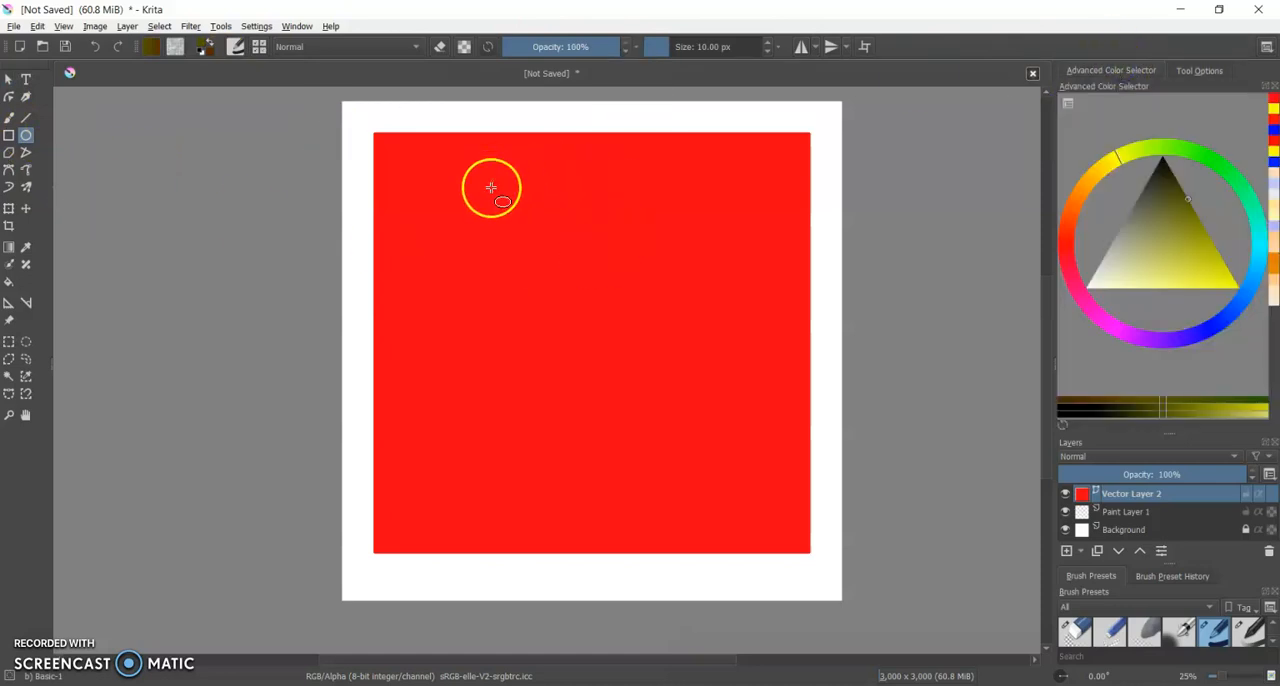
Try a circle in the current dark yellow over the middle of the red rectangle and undo it.
left_click_drag(467, 222, 730, 481)
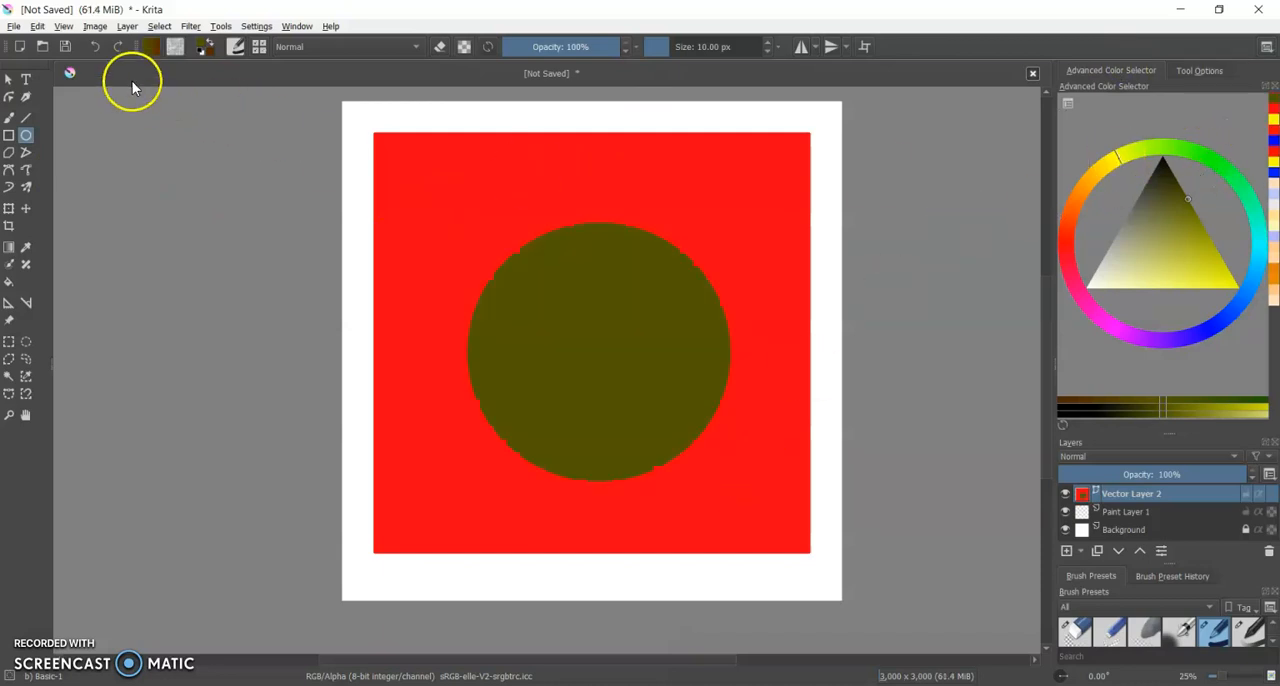
left_click(94, 47)
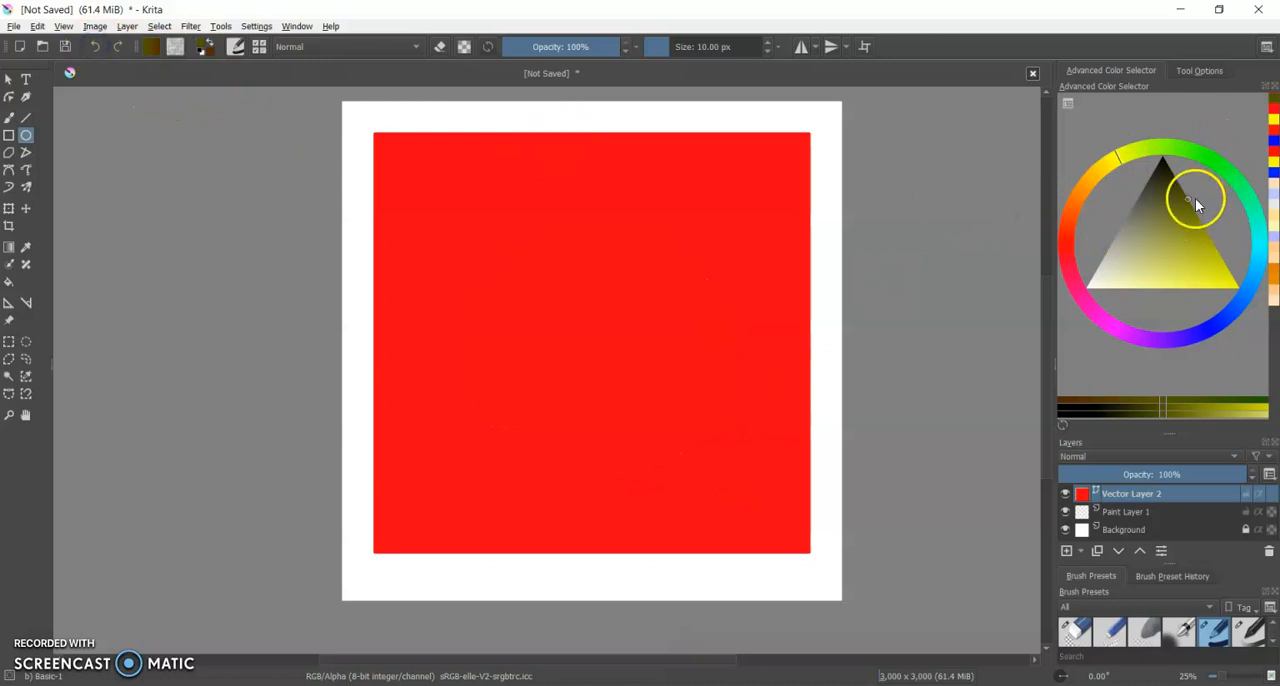
Draw a large bright yellow ellipse on the red rectangle, move it to the rectangle's centre and deselect it.
mouse_move(1188, 198)
left_mouse_down()
mouse_move(1229, 289)
mouse_move(1253, 305)
left_mouse_up()
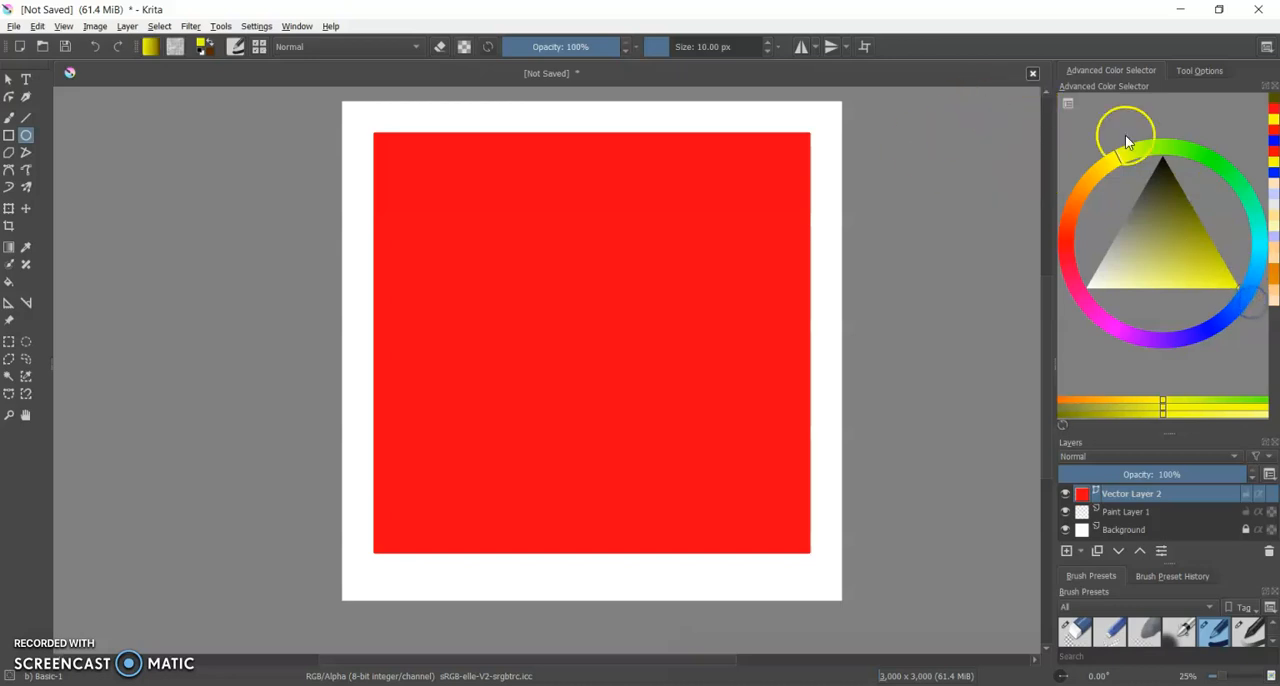
left_click_drag(449, 204, 700, 478)
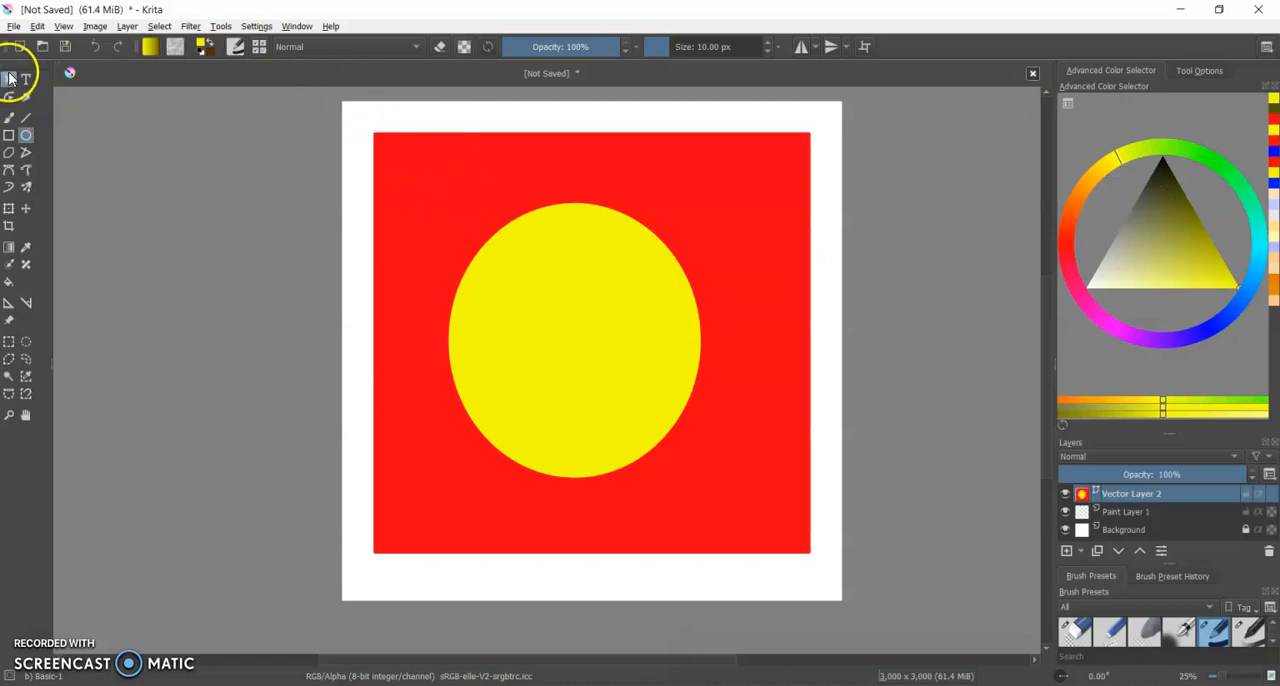
left_click(8, 81)
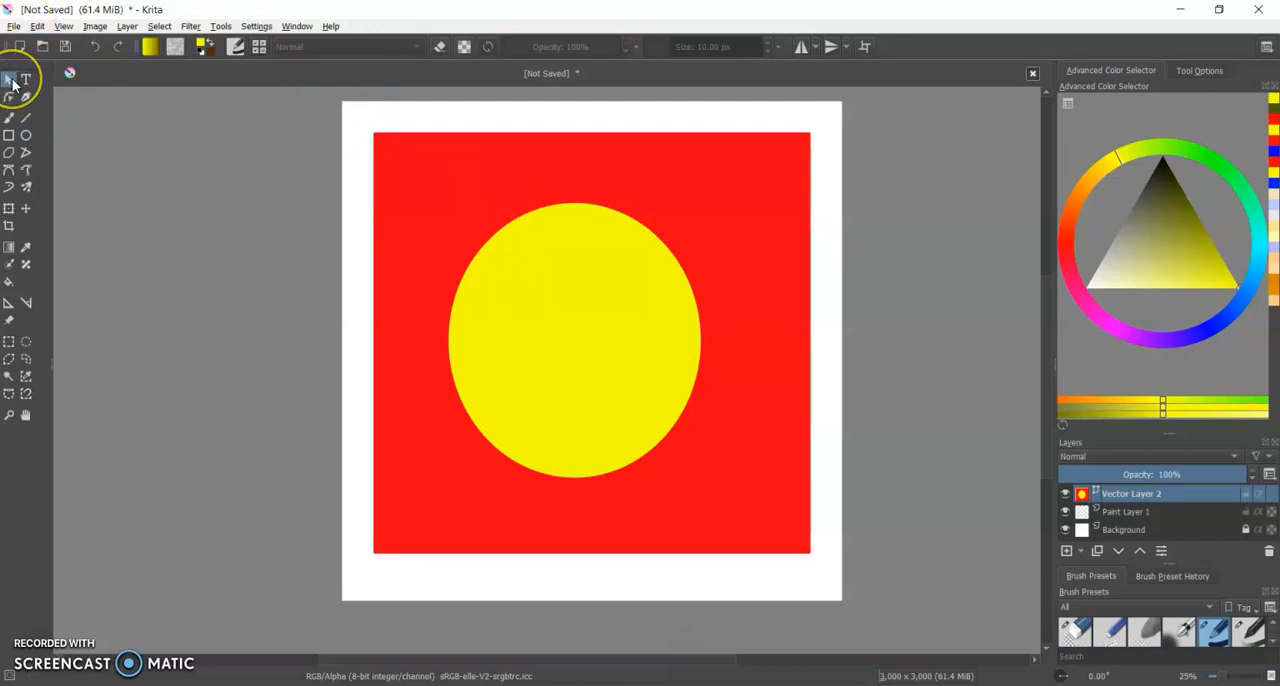
mouse_move(586, 343)
left_mouse_down()
mouse_move(617, 337)
mouse_move(604, 344)
left_mouse_up()
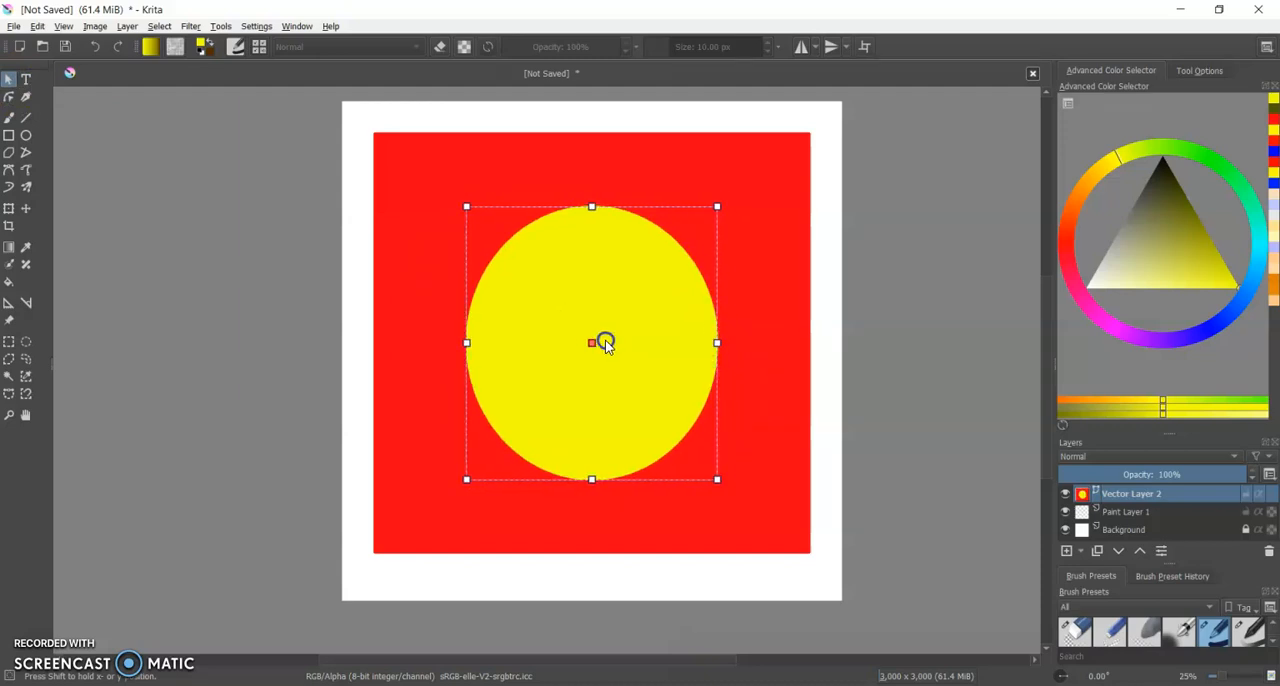
left_click(952, 261)
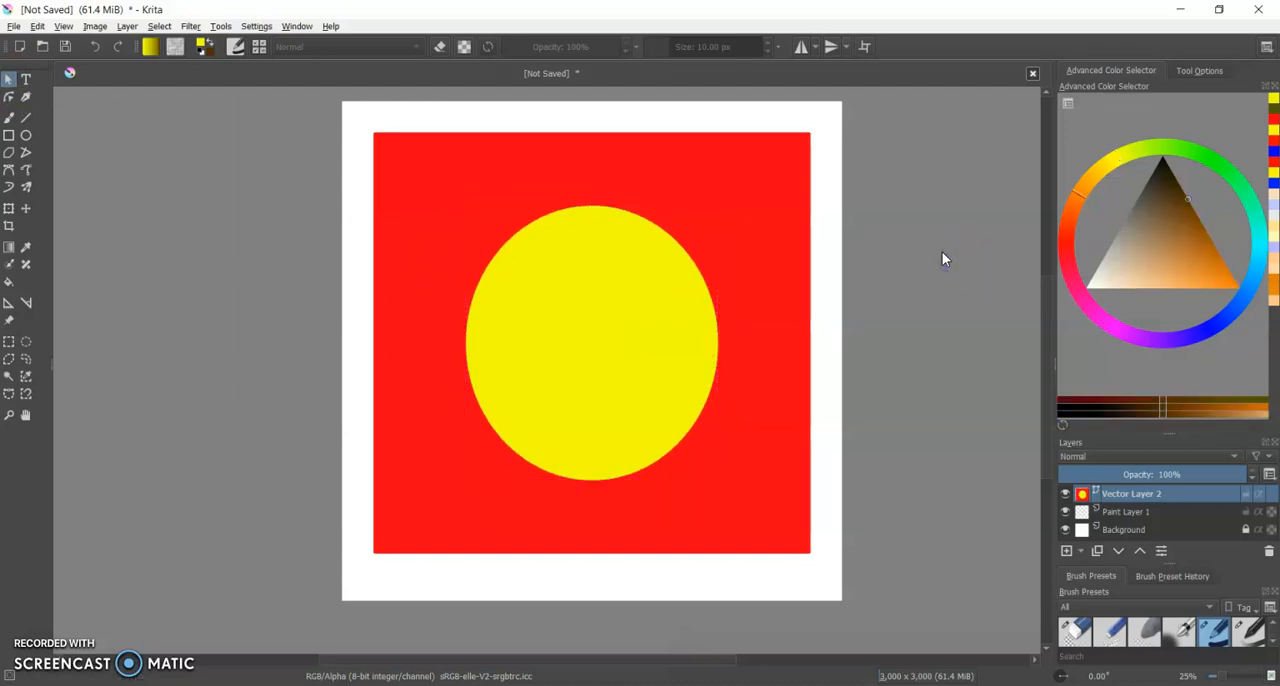
Draw a bright blue right triangle with the Polygon tool, covering the lower-right half of the red rectangle and part of the ellipse.
left_click(9, 155)
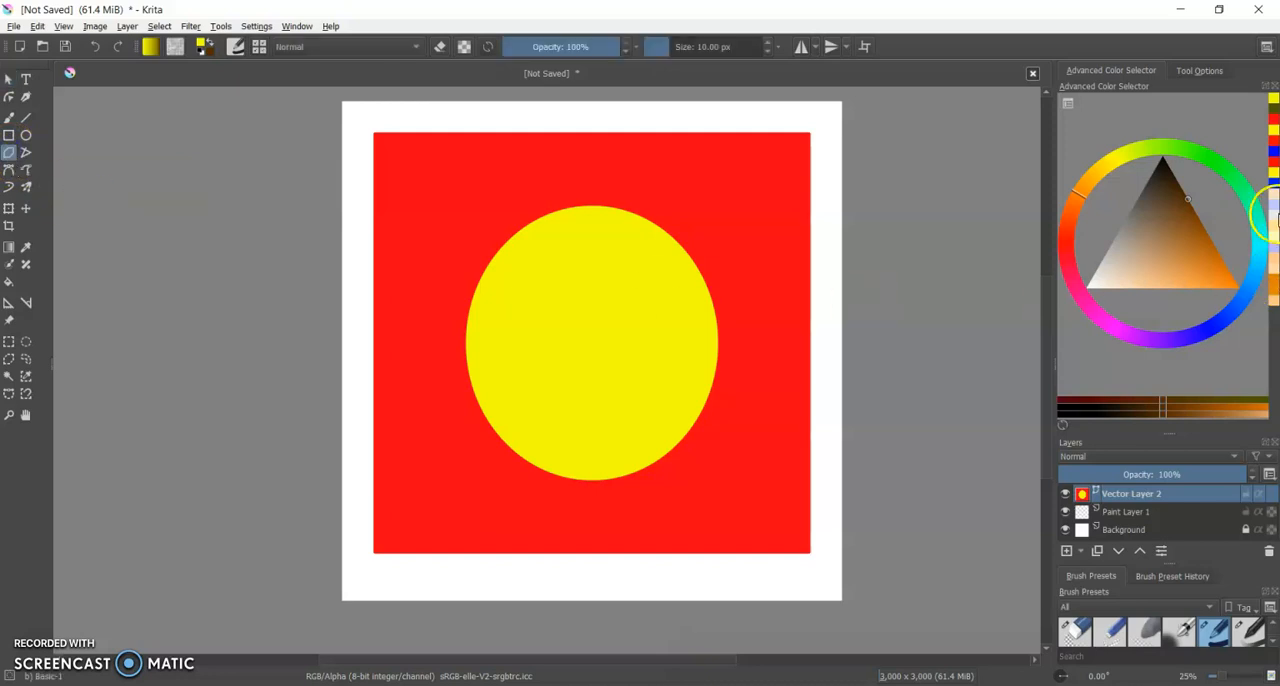
left_click(1204, 330)
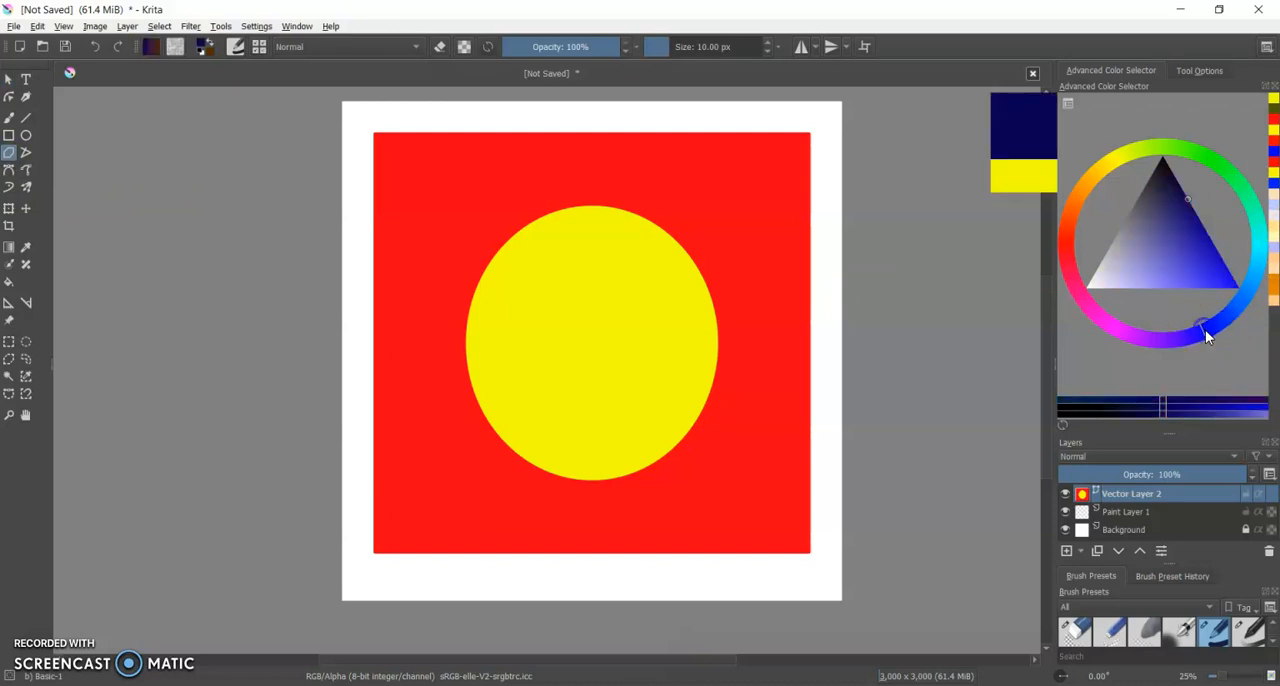
left_click_drag(1188, 198, 1241, 291)
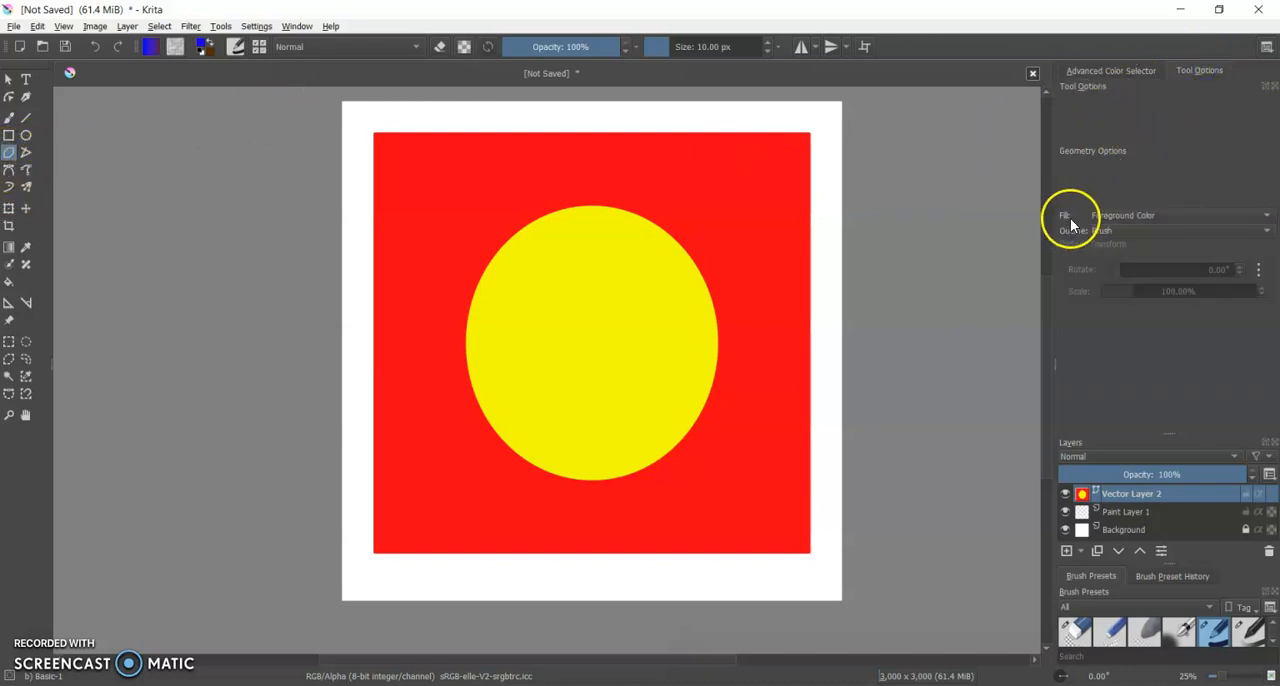
left_click(1105, 69)
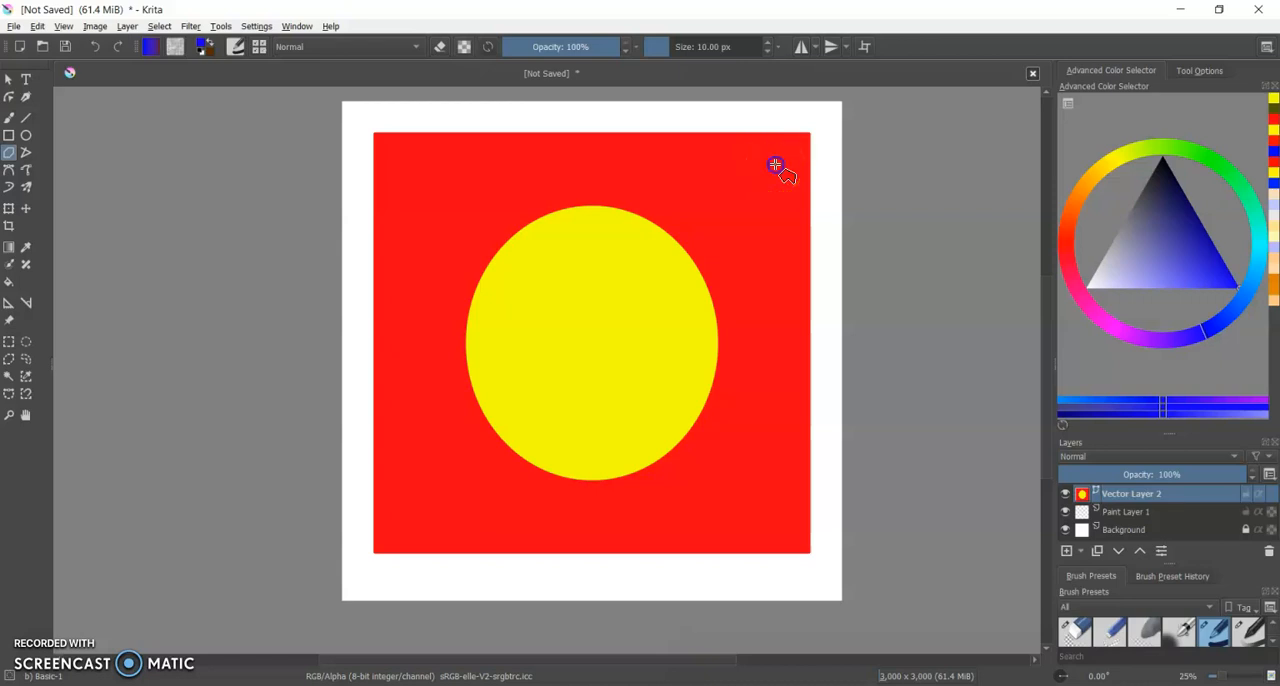
left_click_drag(775, 165, 405, 534)
left_click_drag(688, 229, 775, 163)
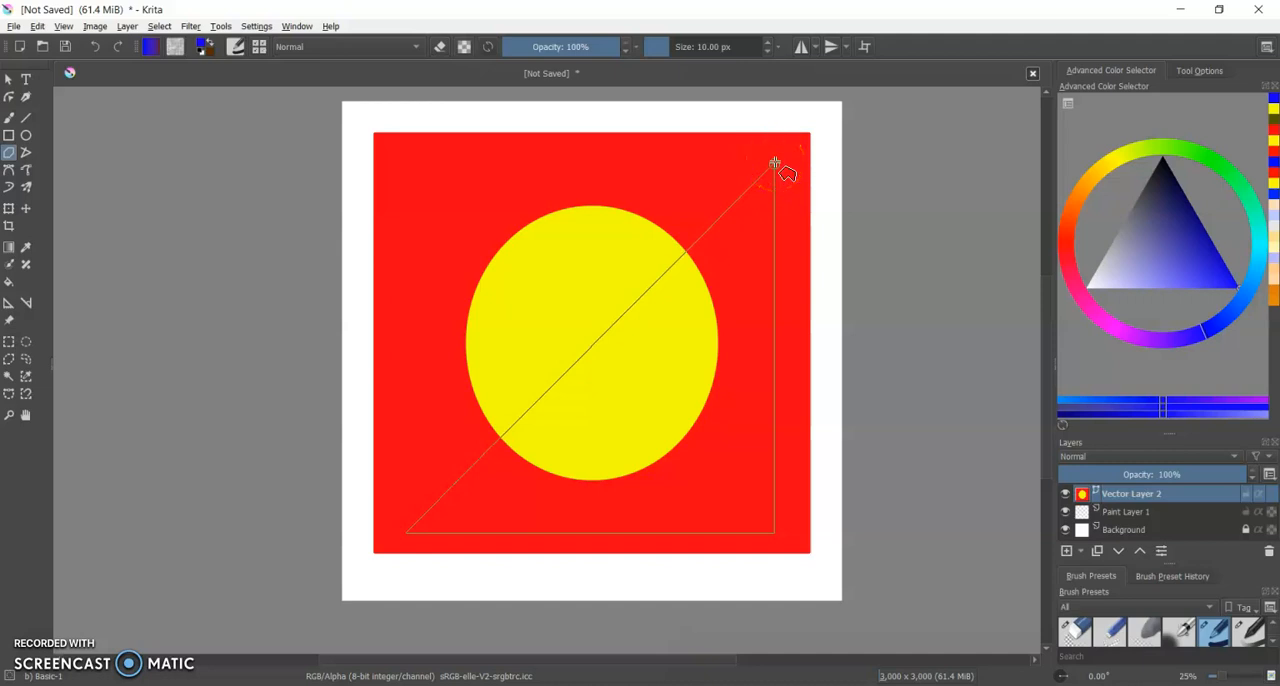
left_click(775, 163)
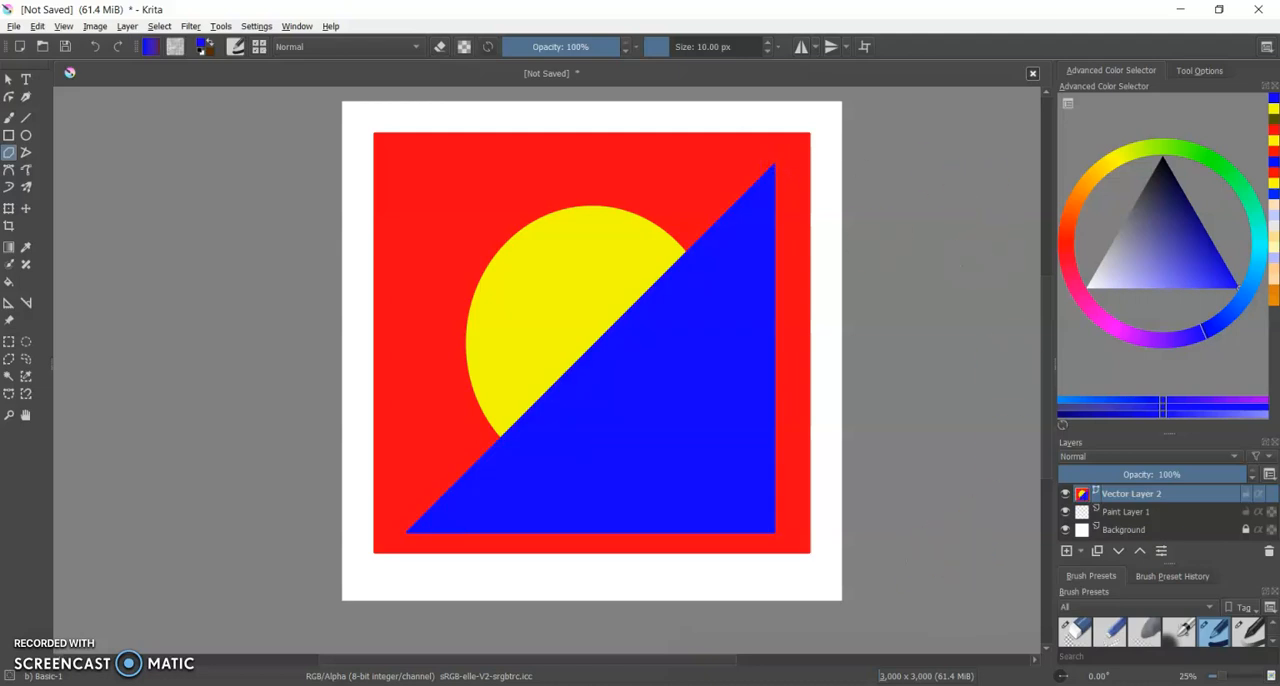
Nudge the blue triangle slightly right and up within the red rectangle and deselect it.
left_click(8, 80)
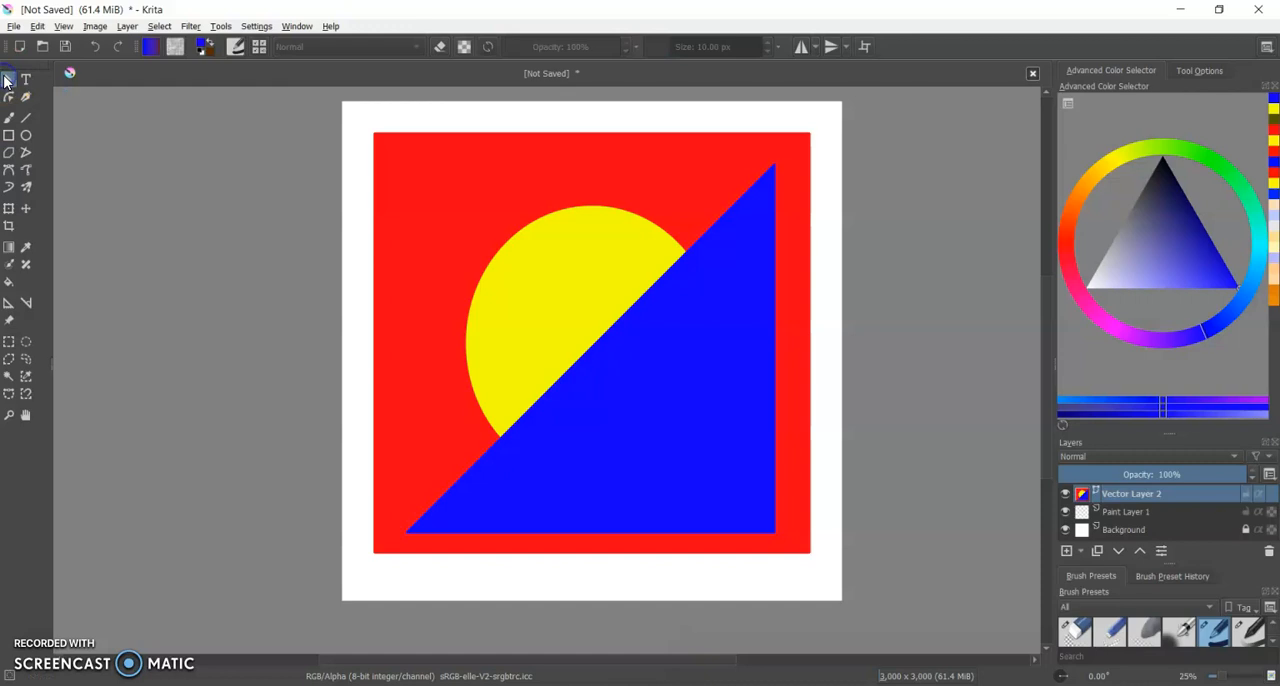
left_click(698, 444)
left_click_drag(702, 438, 708, 447)
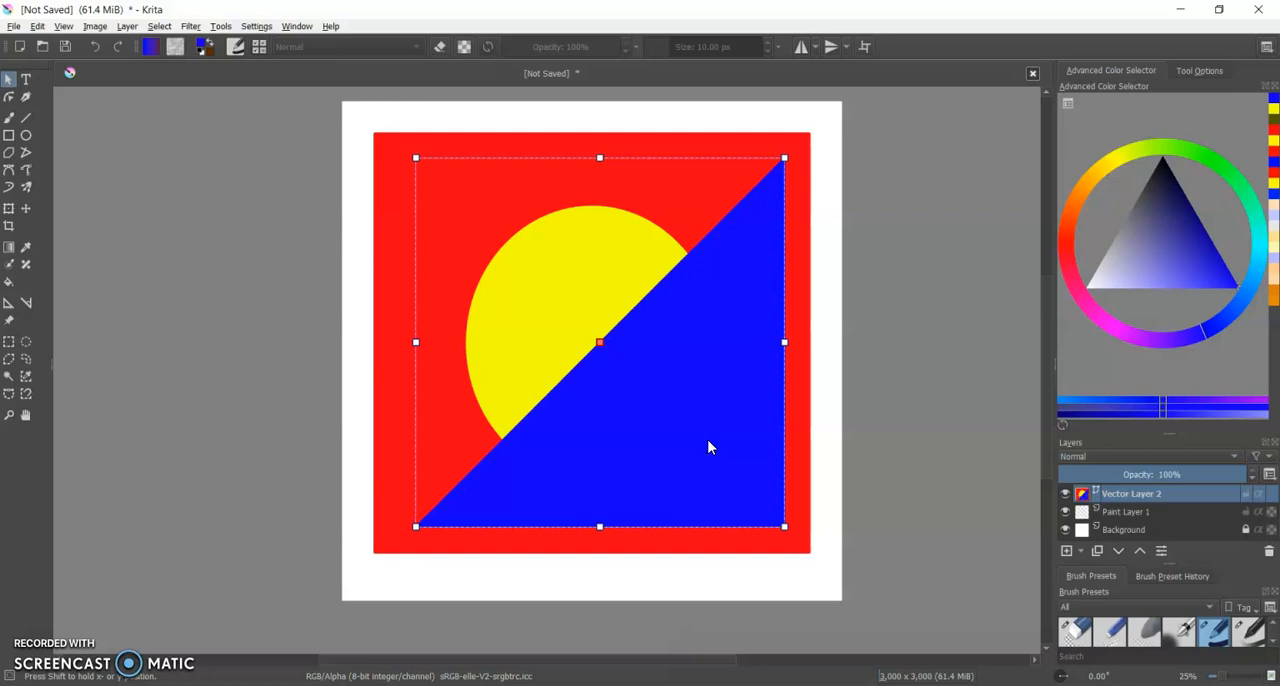
key("ctrl+z")
left_click_drag(735, 414, 743, 418)
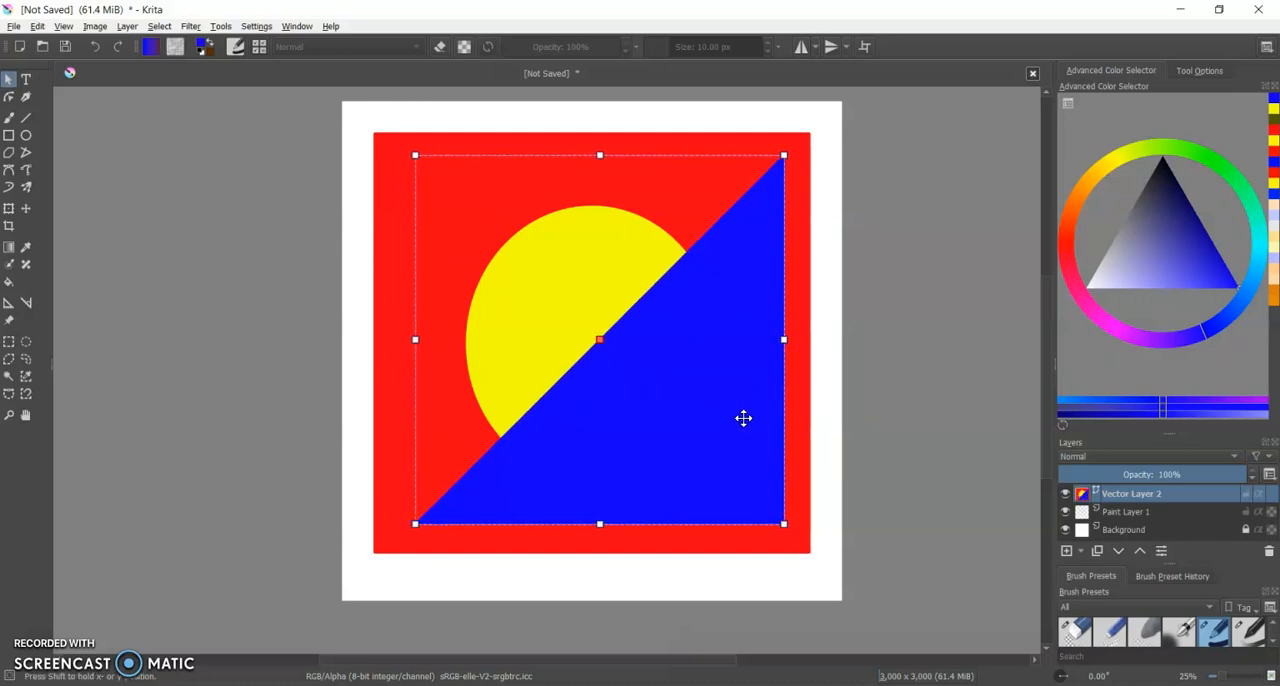
left_click(916, 383)
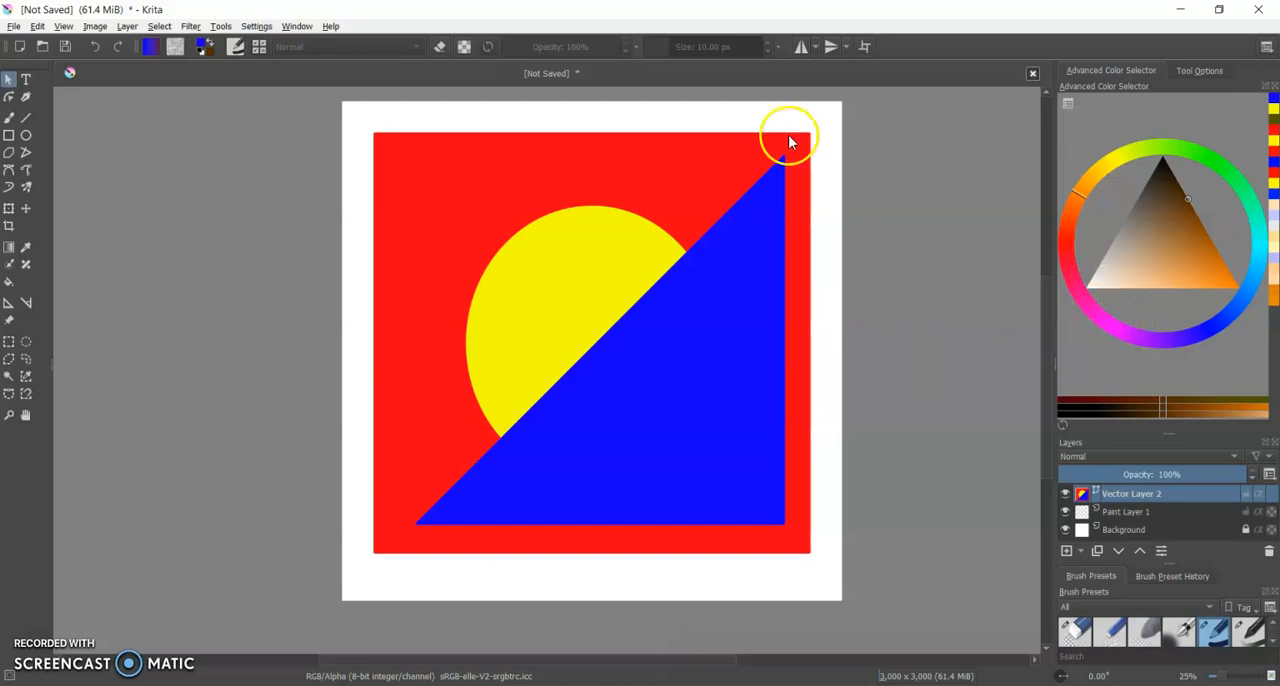
Add a text object with the Text tool, starting near the upper-left part of the red rectangle and spanning the shapes.
left_click(26, 78)
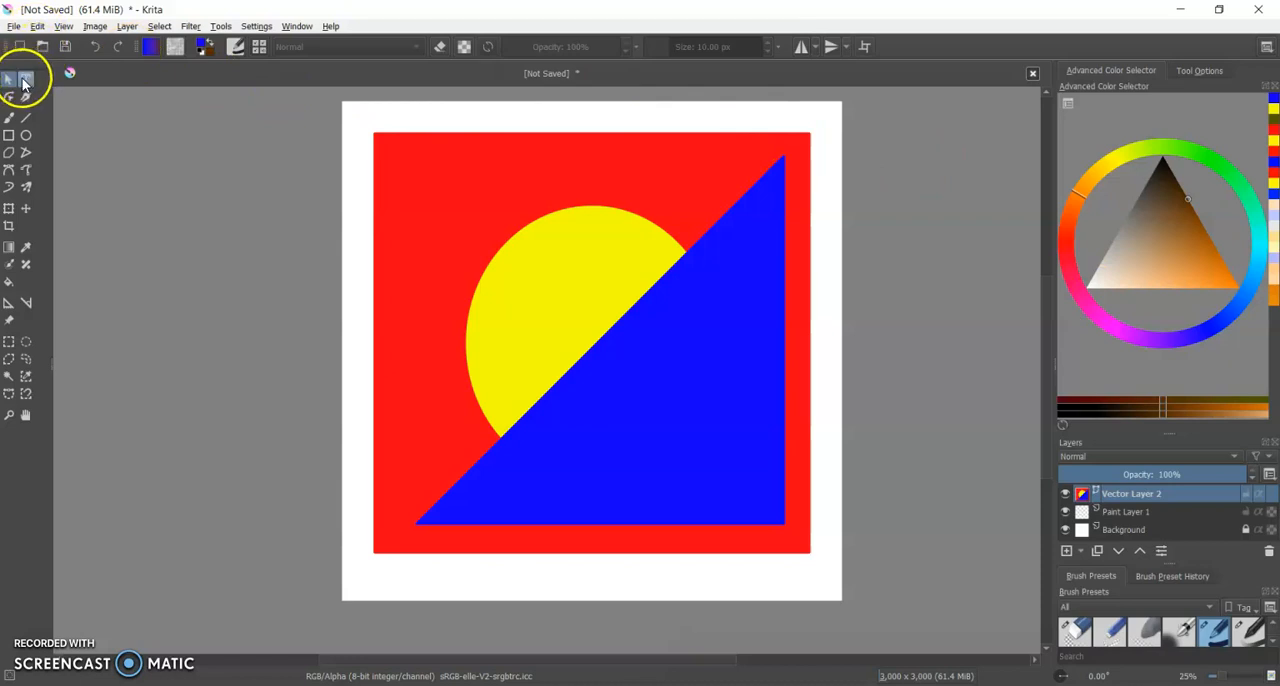
left_click(26, 78)
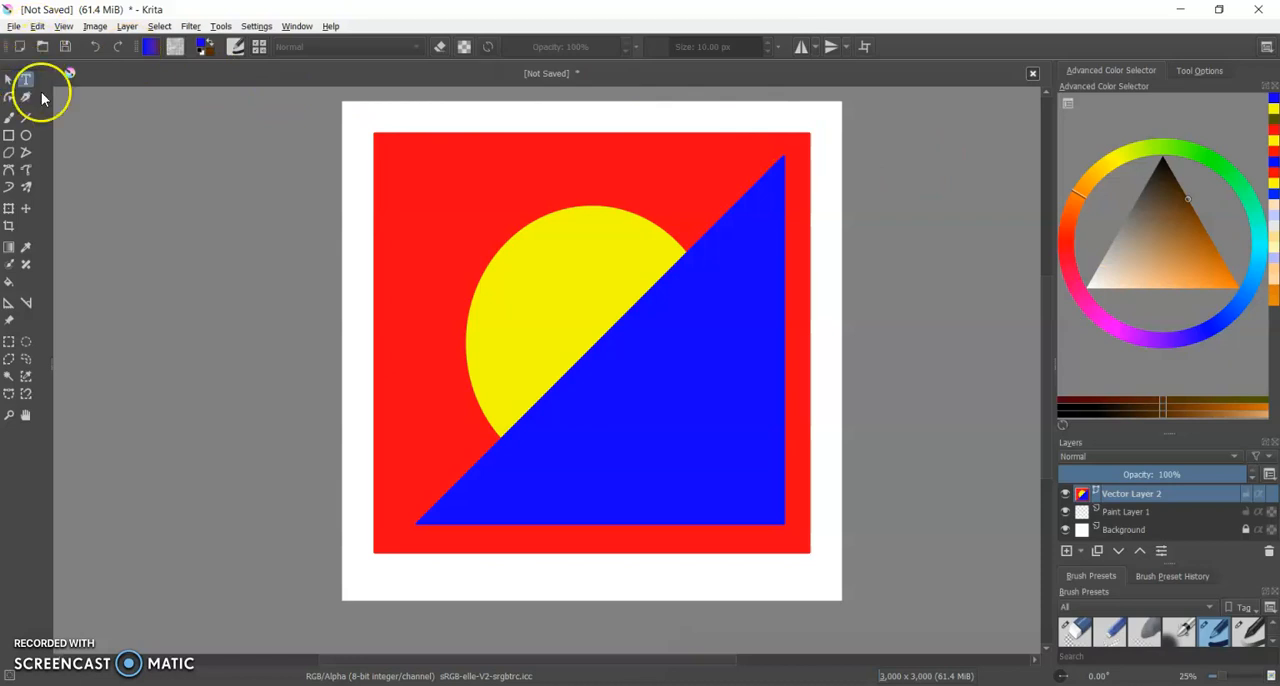
left_click_drag(408, 256, 756, 429)
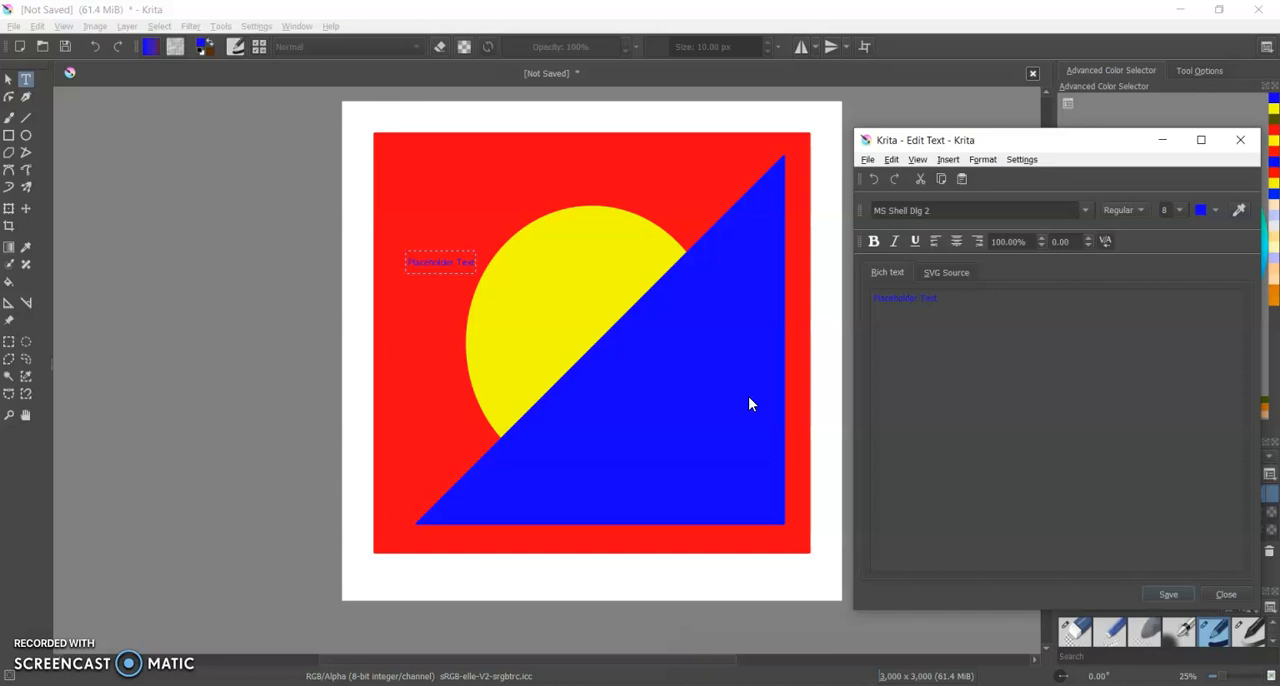
Set the placeholder text's colour to white and its font size to 72.
left_click(1217, 210)
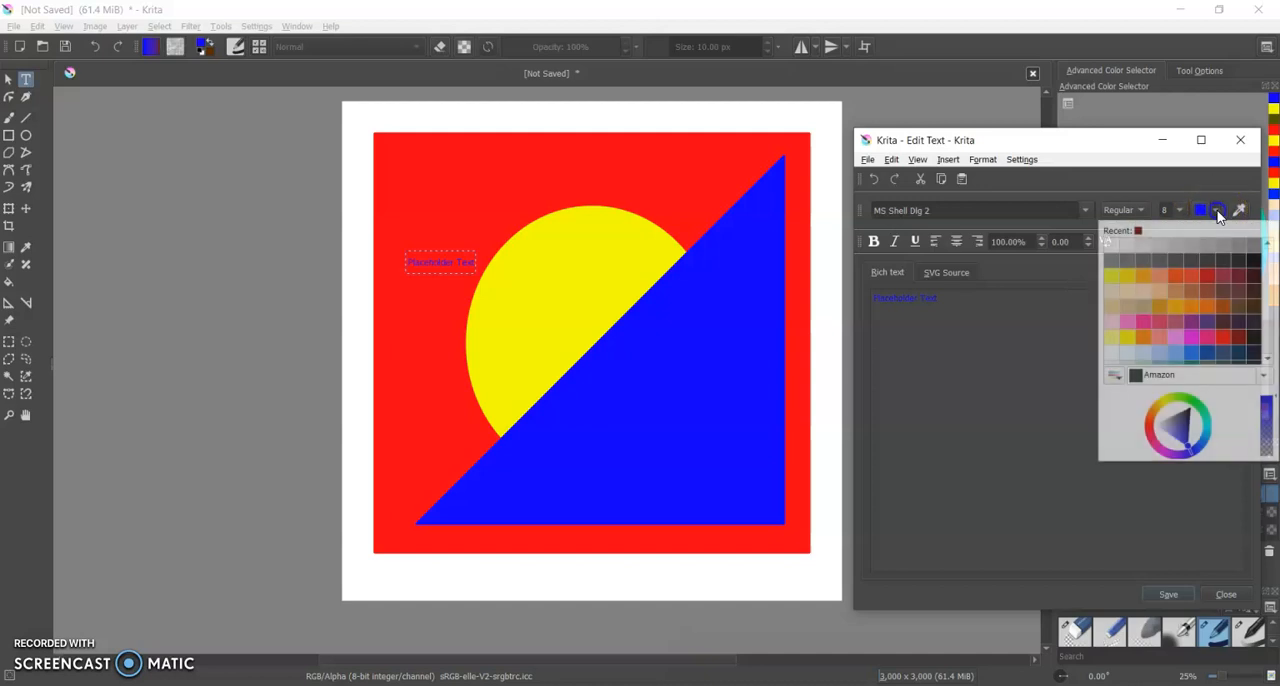
left_click(1115, 247)
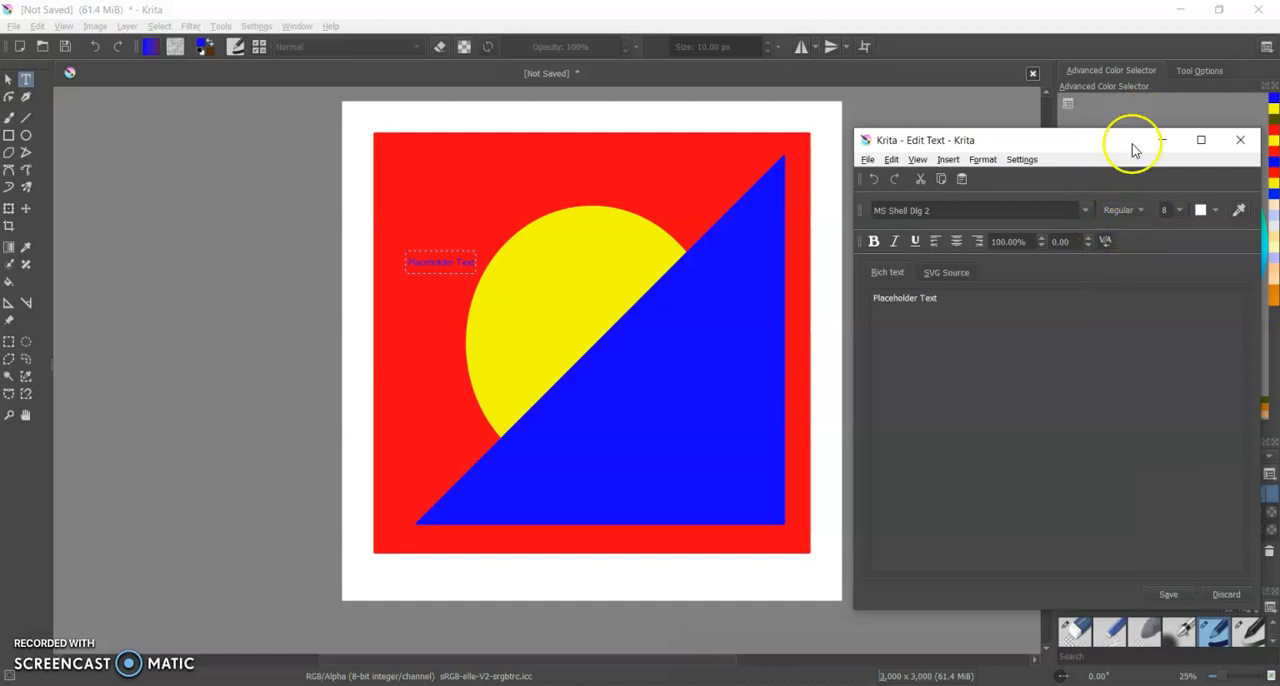
left_click(1180, 212)
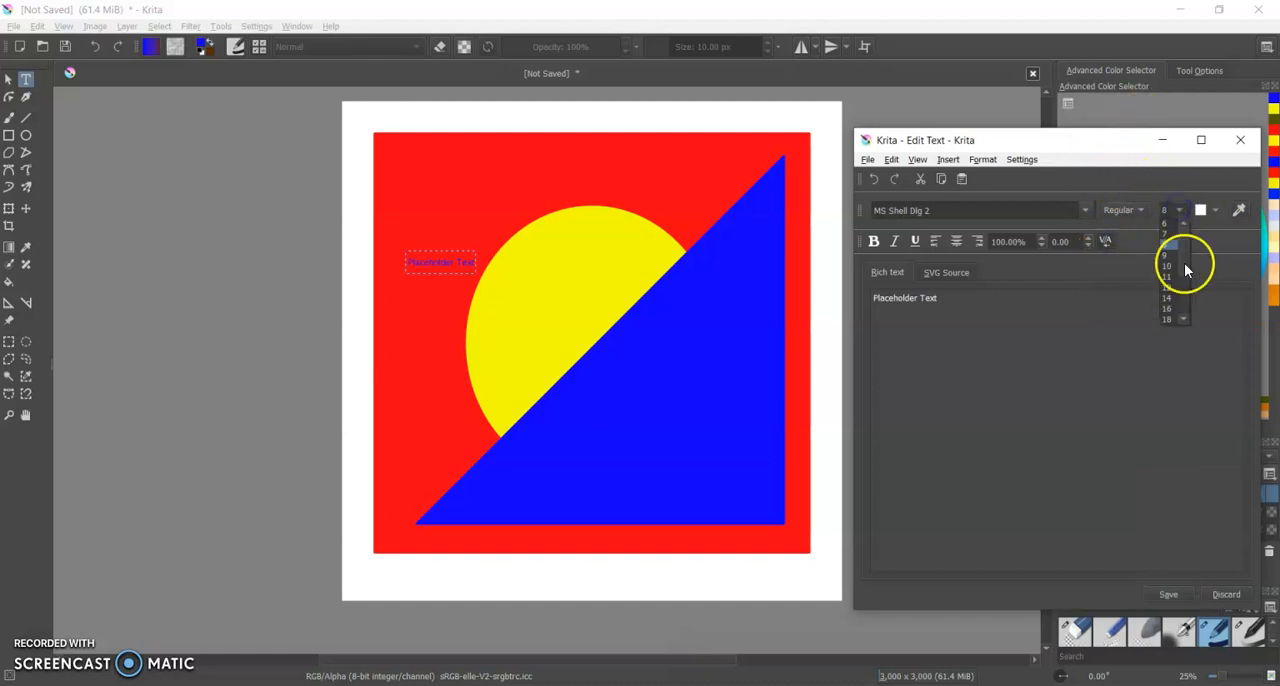
left_click(1176, 319)
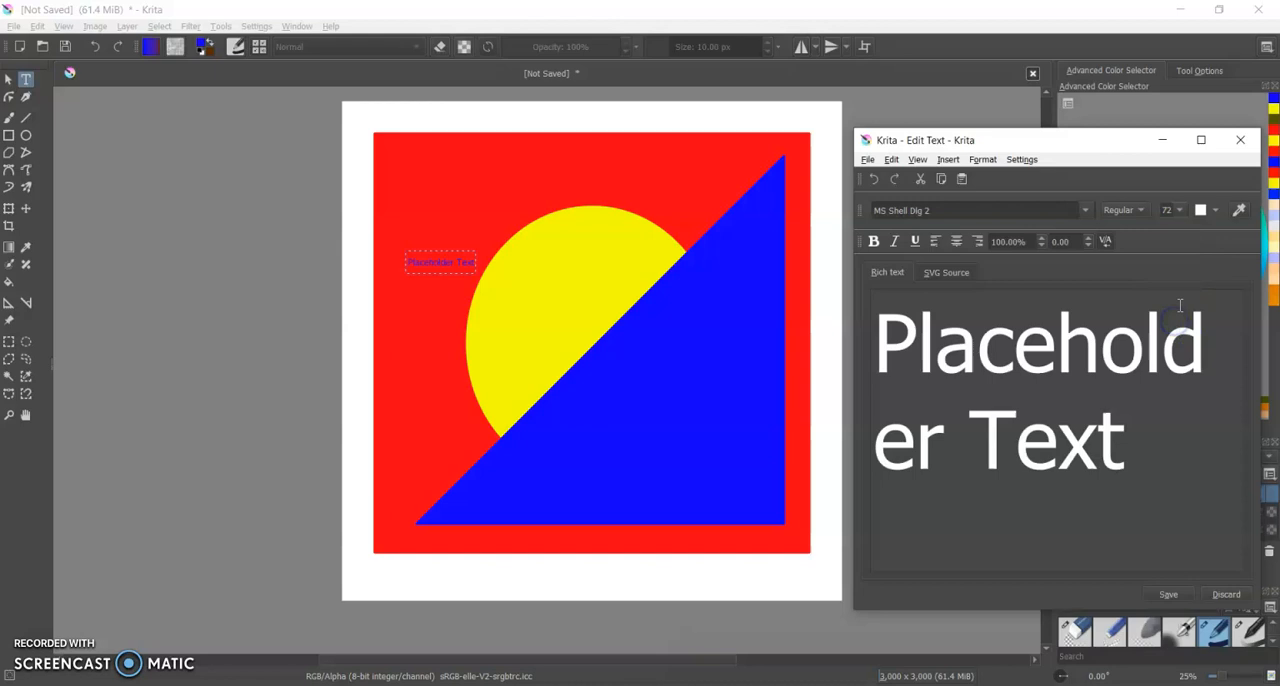
Replace the placeholder text with the surname and save it to the canvas.
left_click(1163, 451)
left_click_drag(1143, 449, 880, 347)
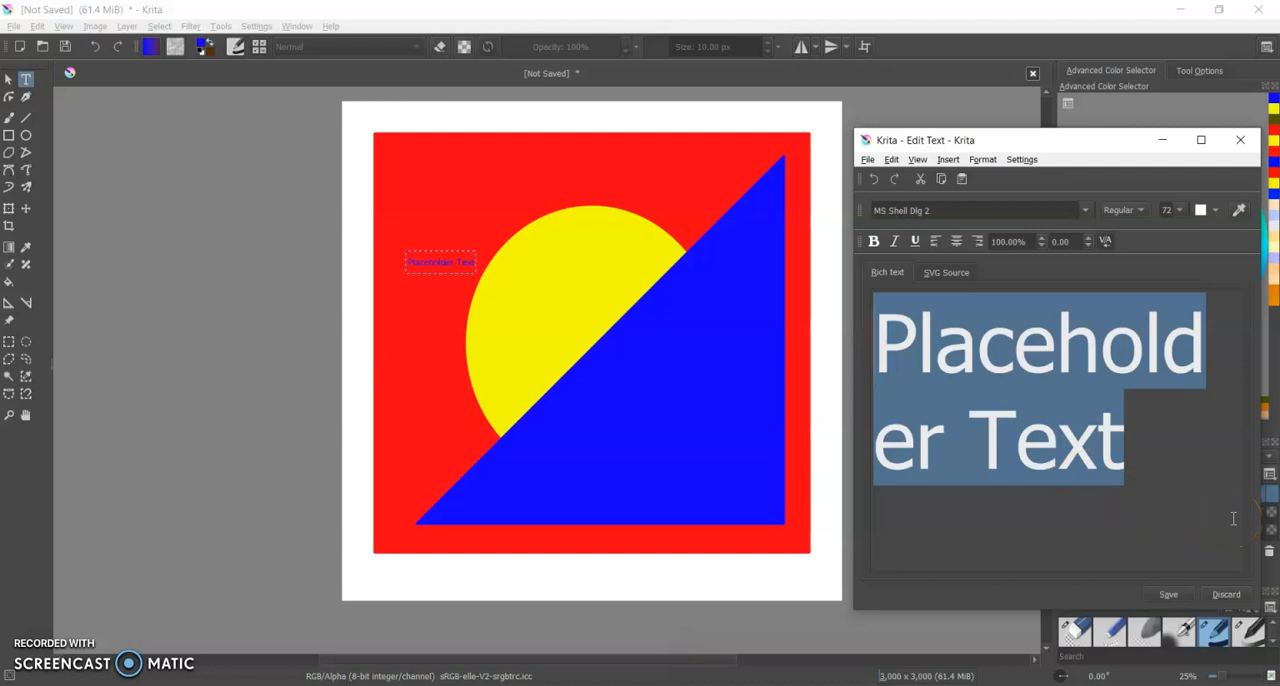
type("Lintner")
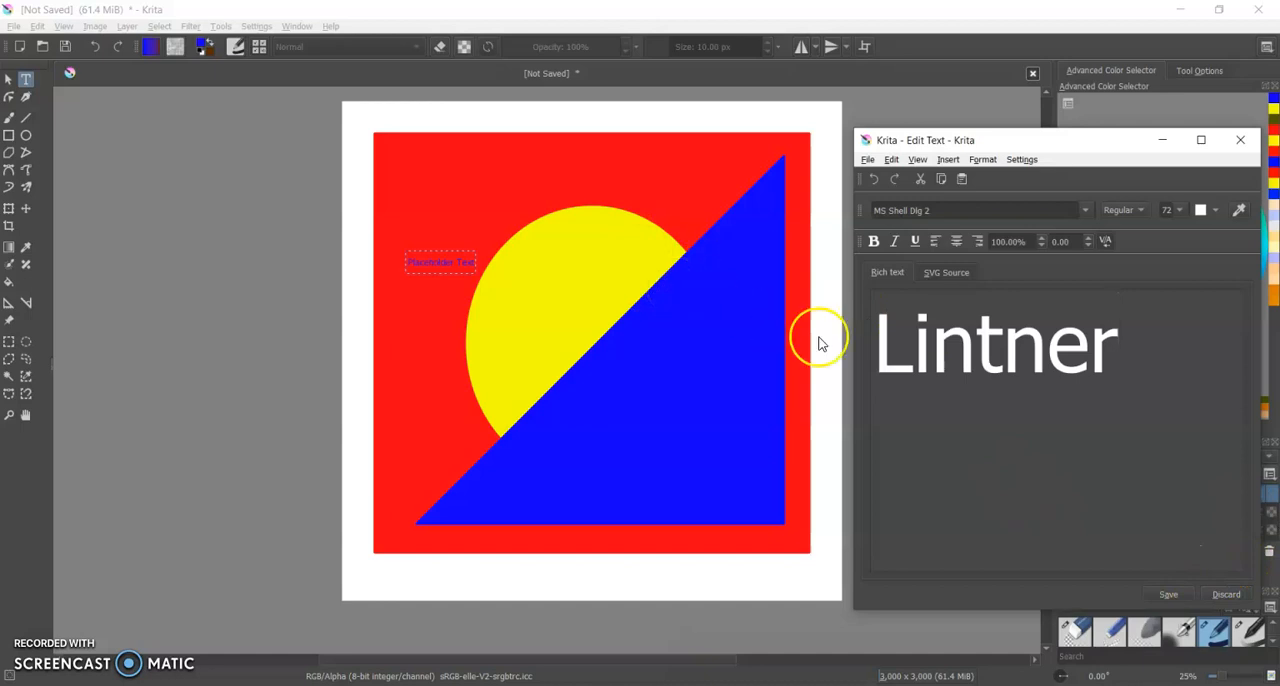
left_click(1166, 596)
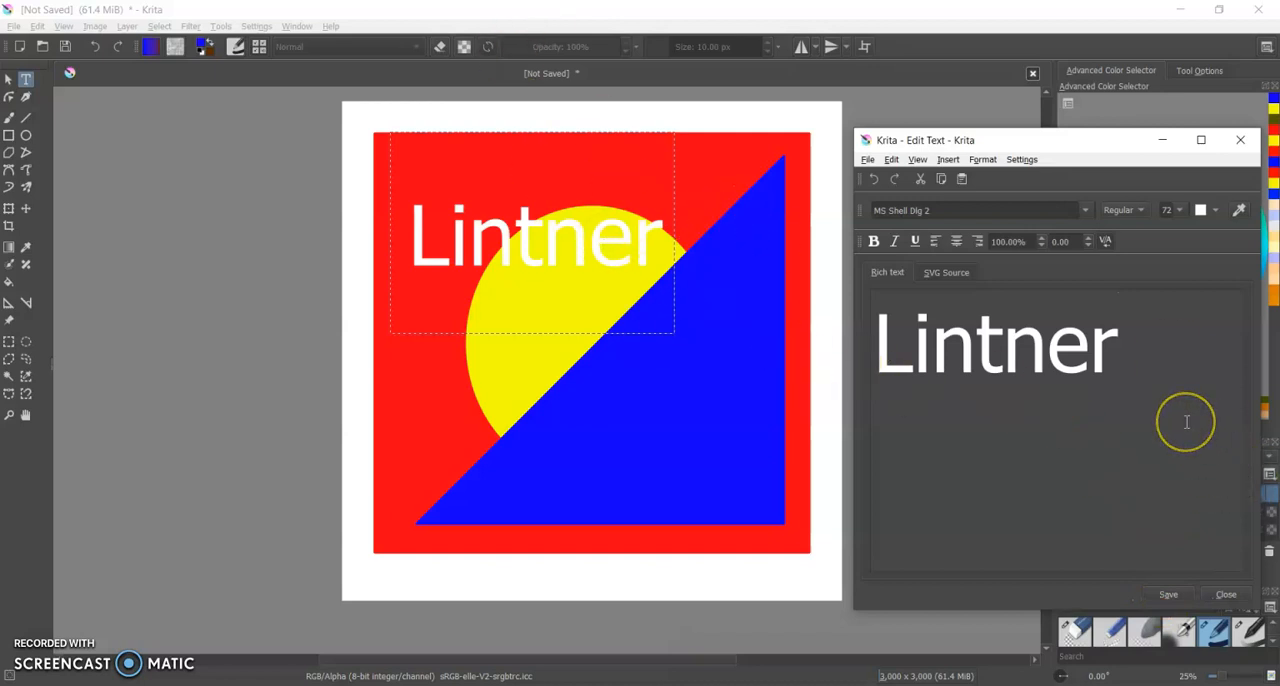
Try the Rockwell Extra Bold font on the surname text and save it to the canvas.
left_click(1083, 211)
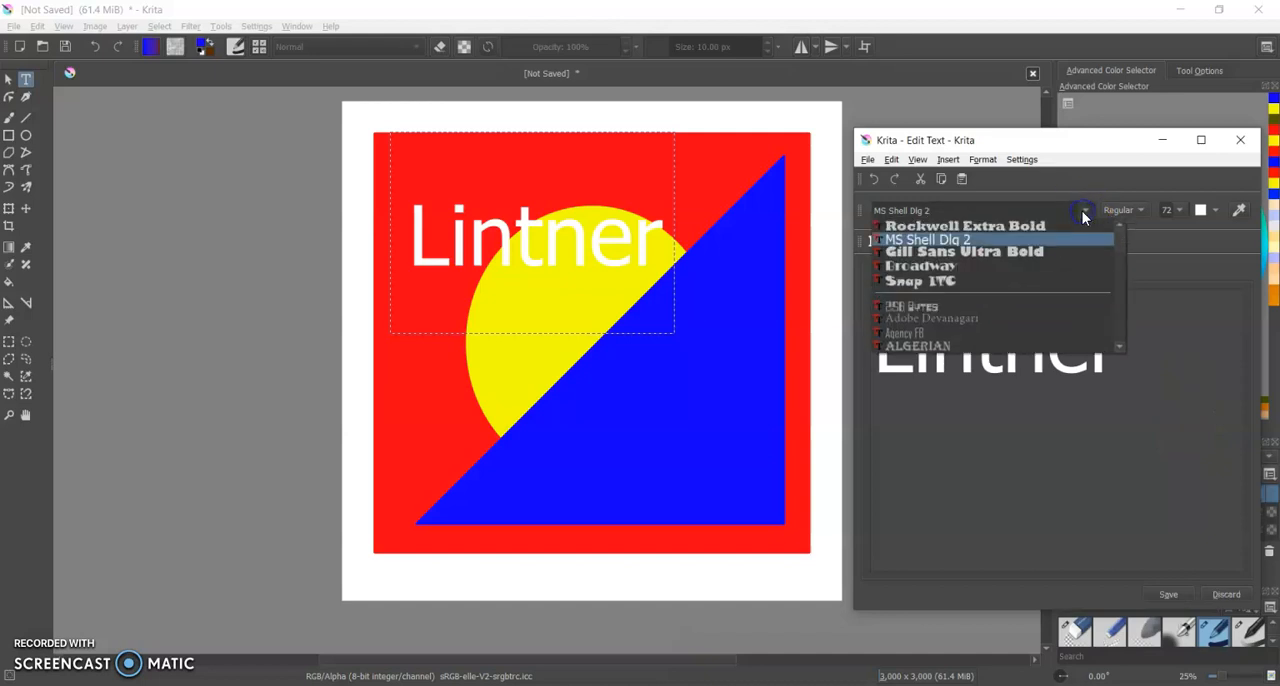
left_click(1071, 228)
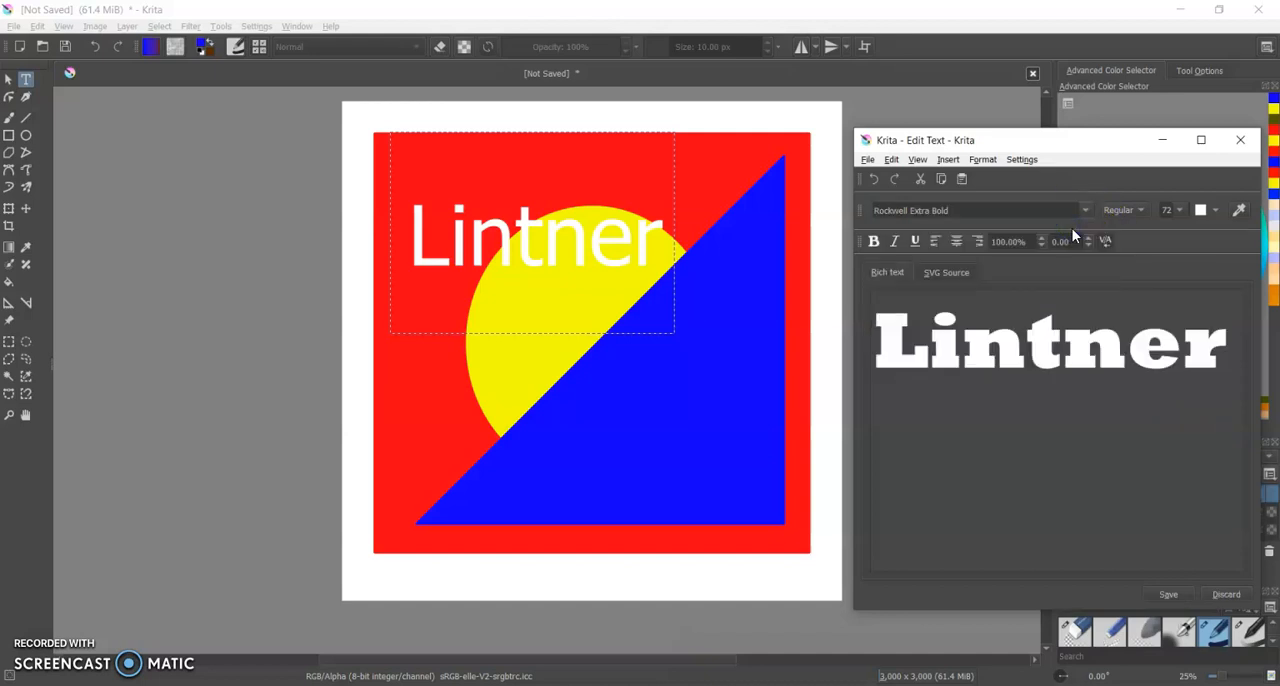
left_click(1169, 596)
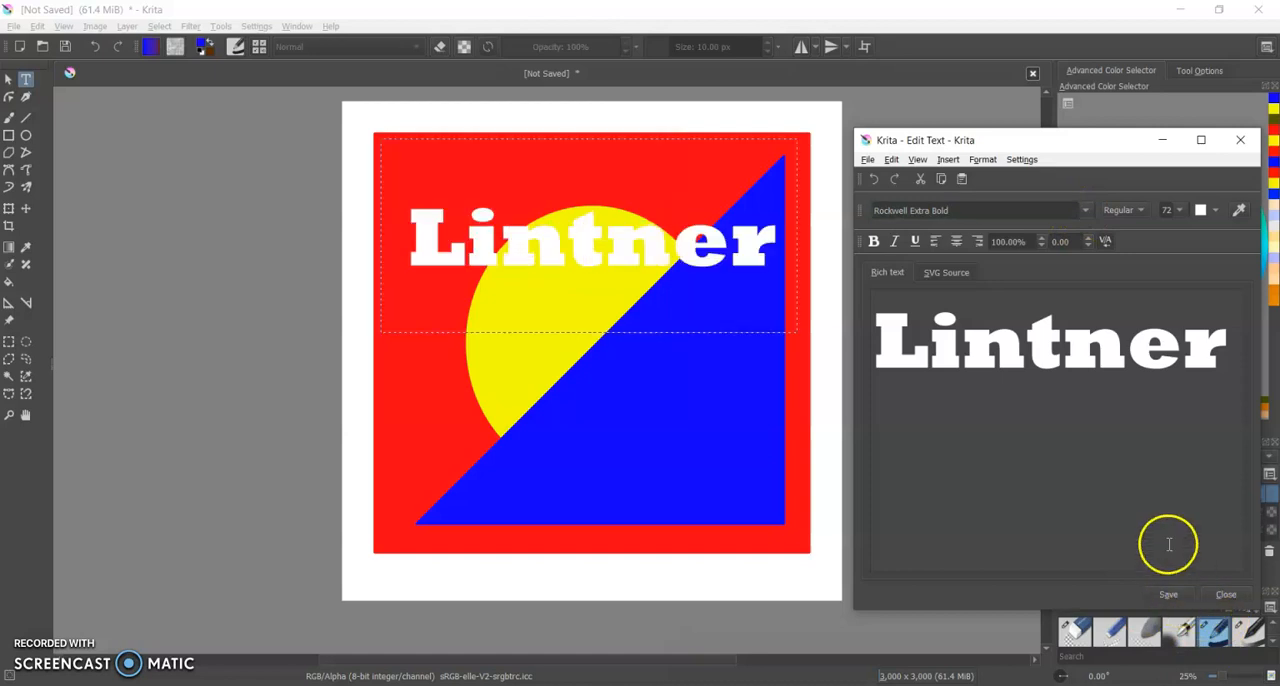
Change the surname text's font to Goudy Stout and apply it to the canvas.
left_click(1085, 210)
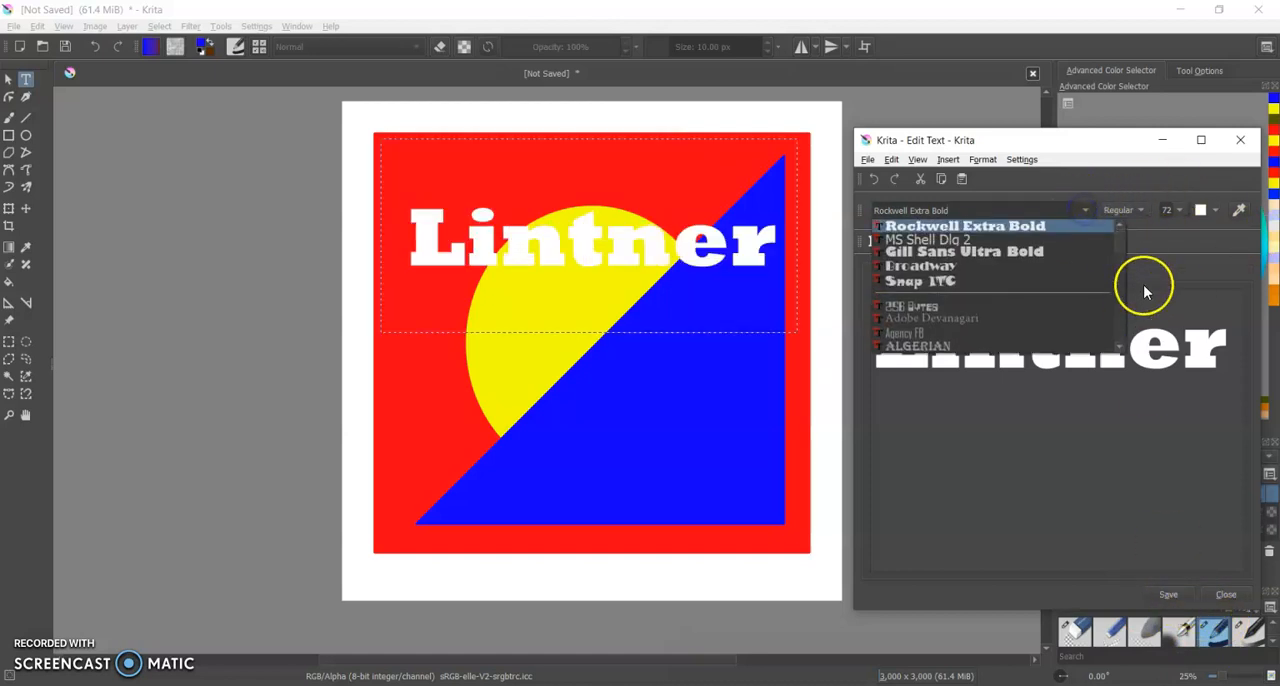
left_click_drag(1119, 244, 1128, 286)
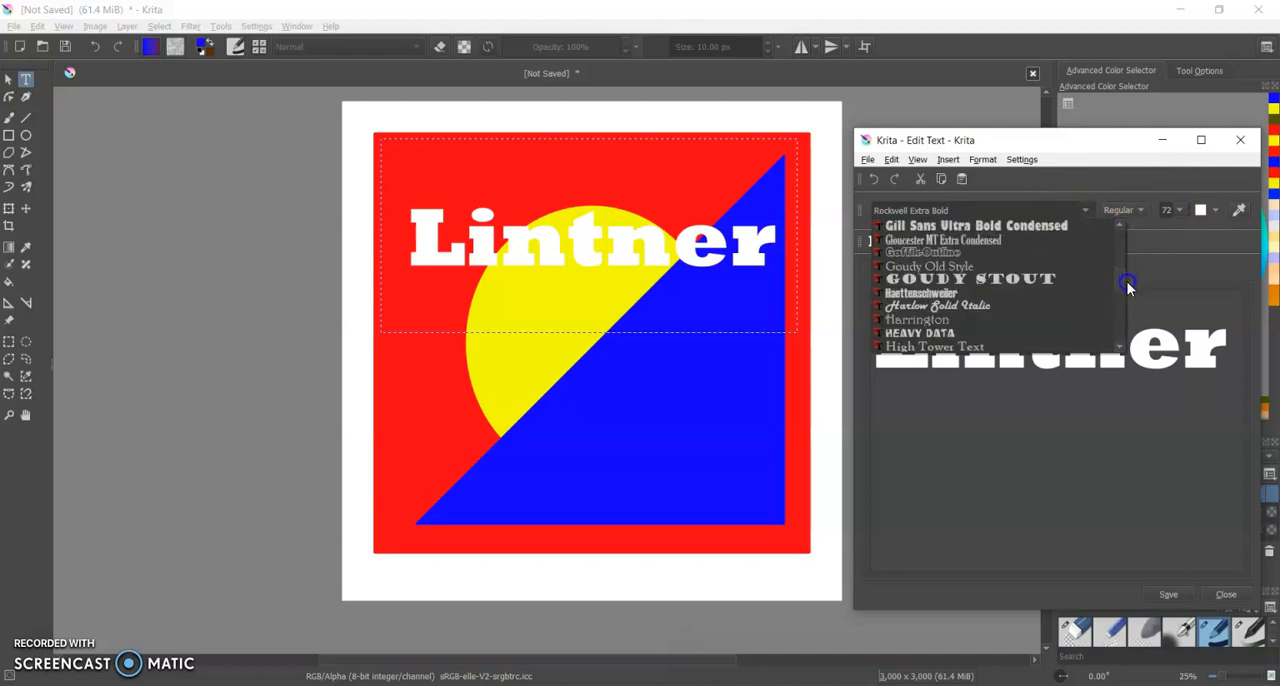
left_click(1017, 278)
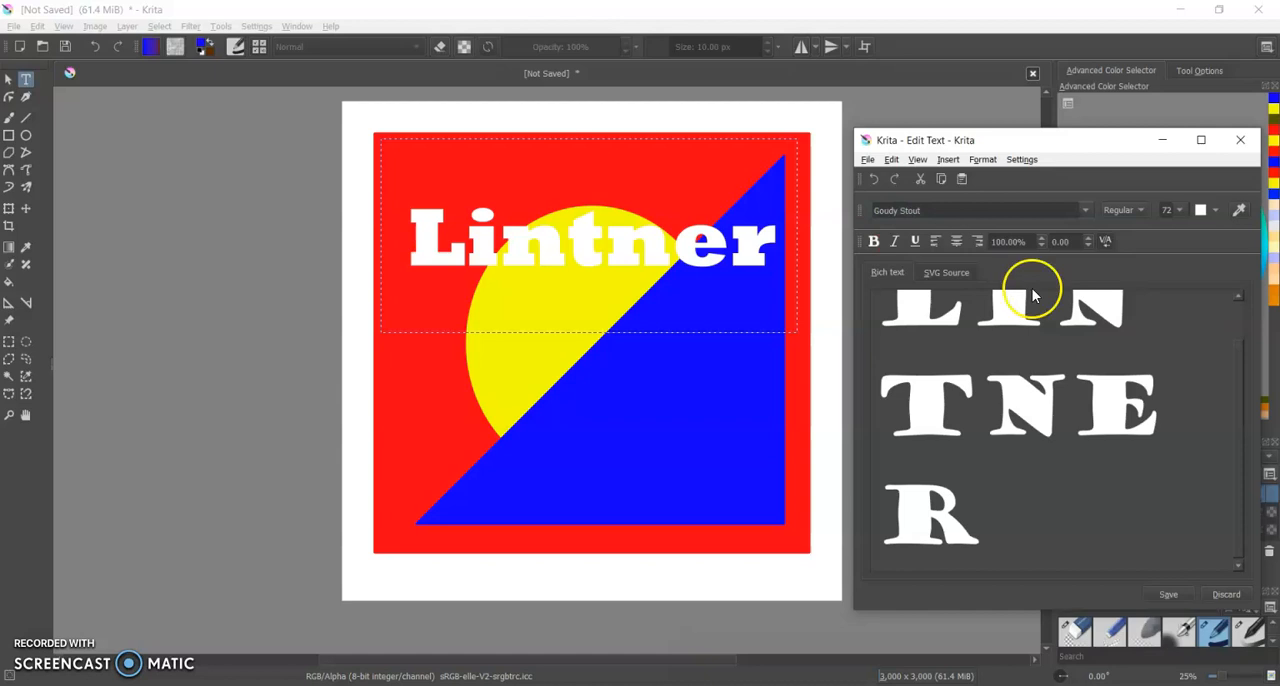
left_click(1167, 594)
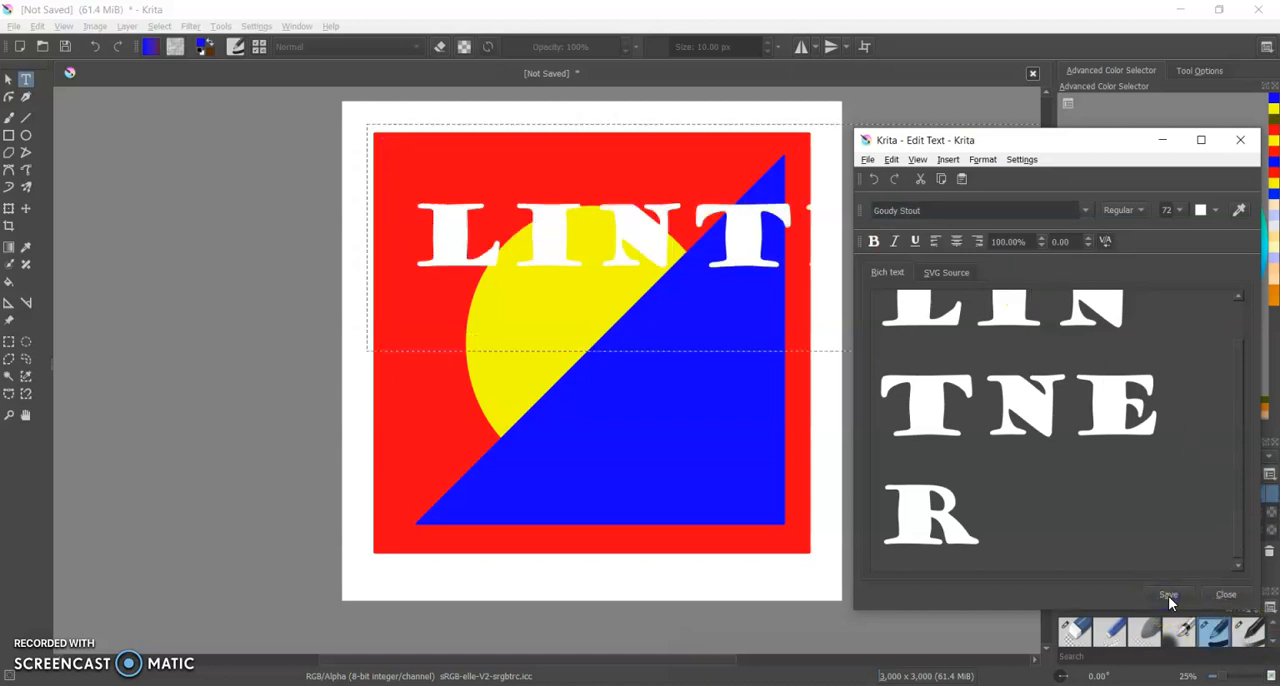
Reduce the whole surname text to font size 36 and save the change.
left_click_drag(997, 526, 822, 287)
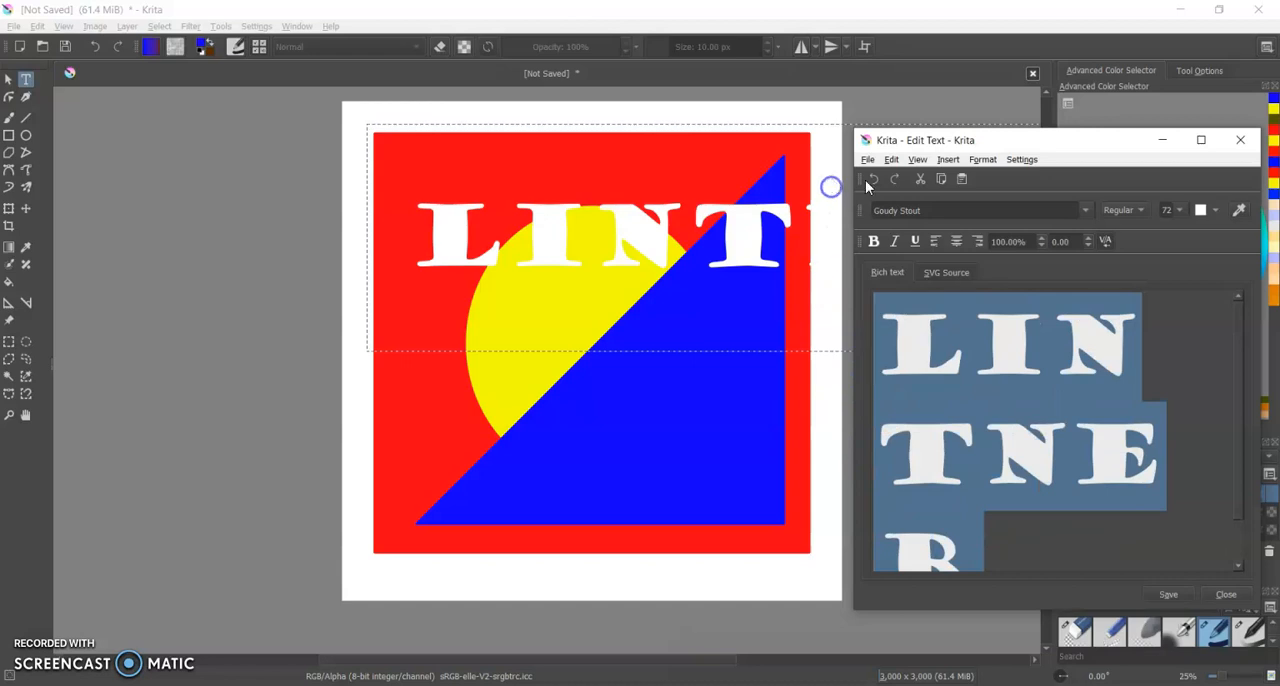
left_click(1177, 210)
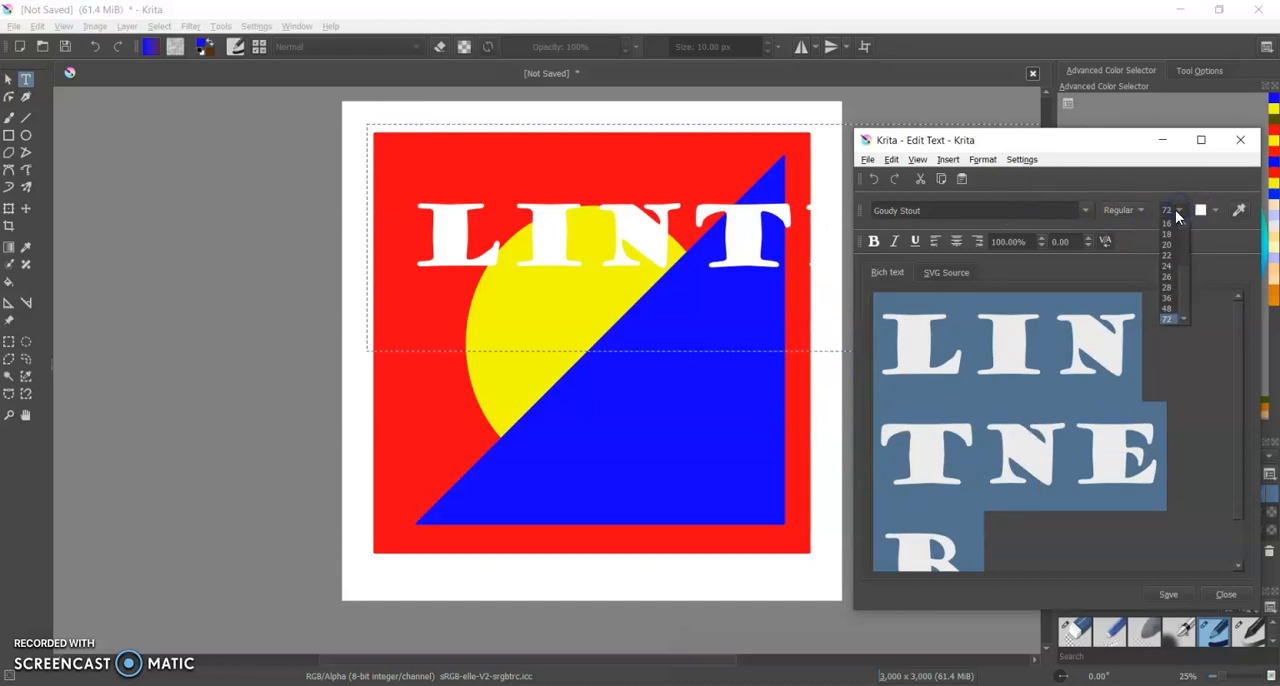
left_click(1172, 298)
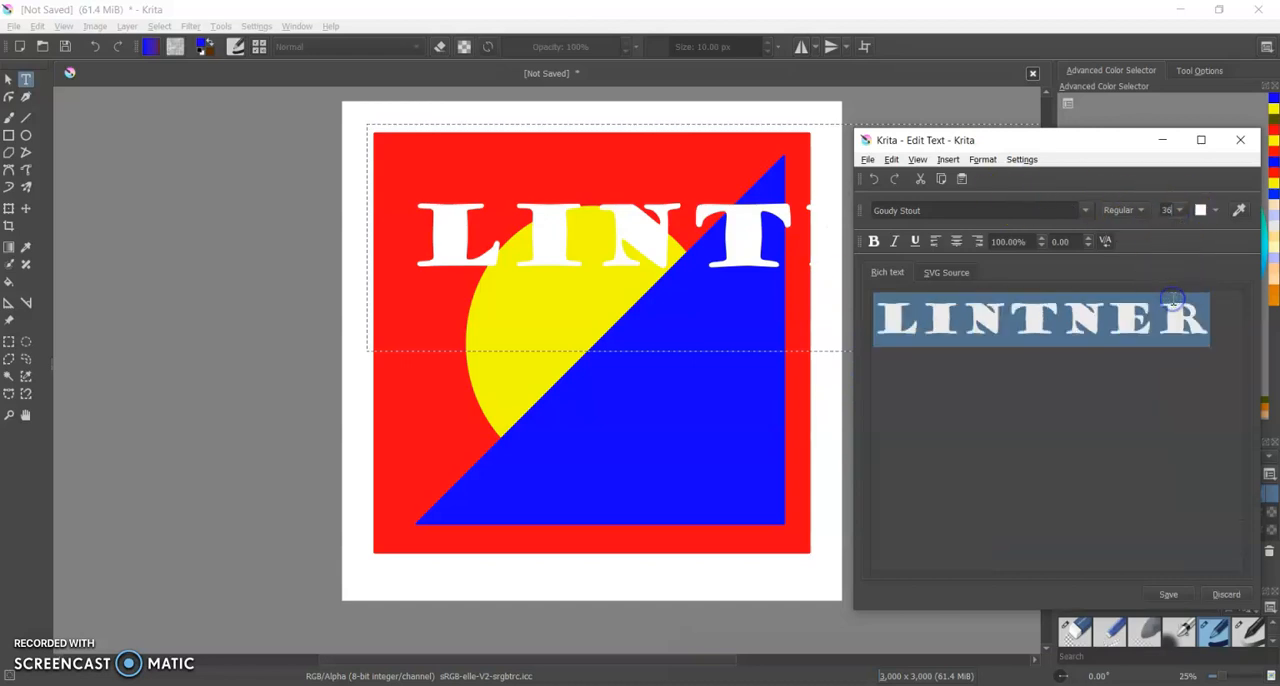
left_click(1167, 594)
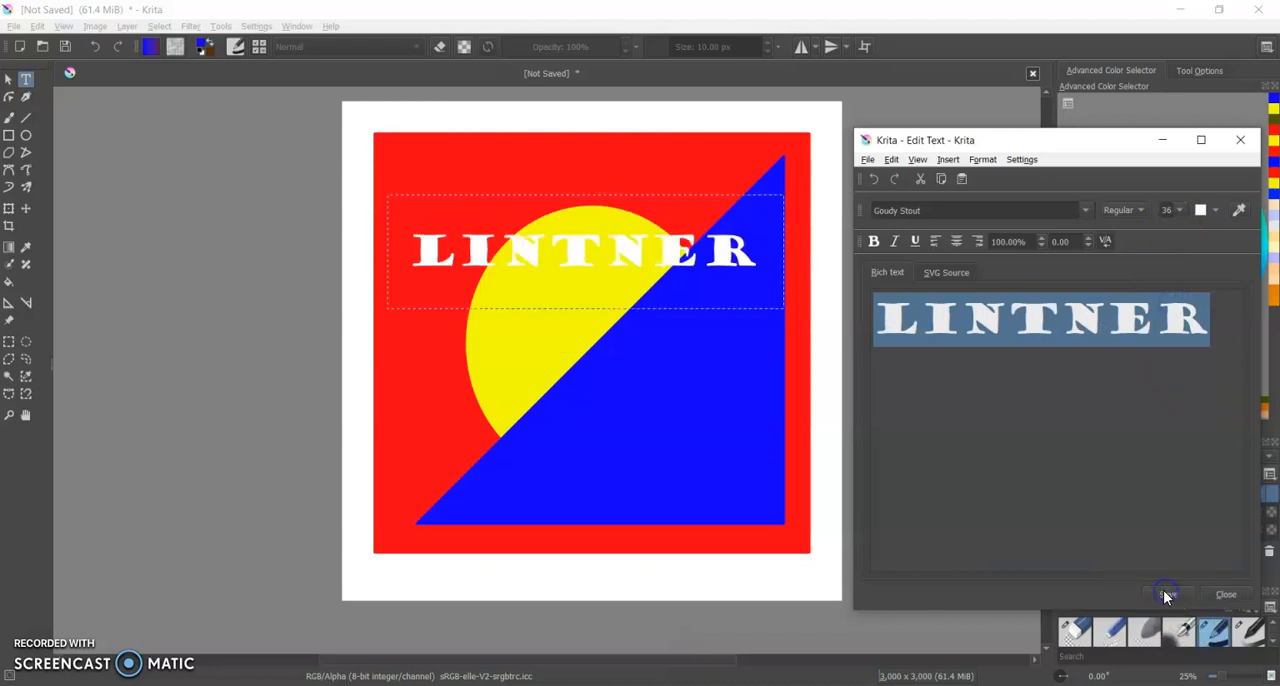
Try the surname text at font size 48 and return it to 36.
left_click(1181, 211)
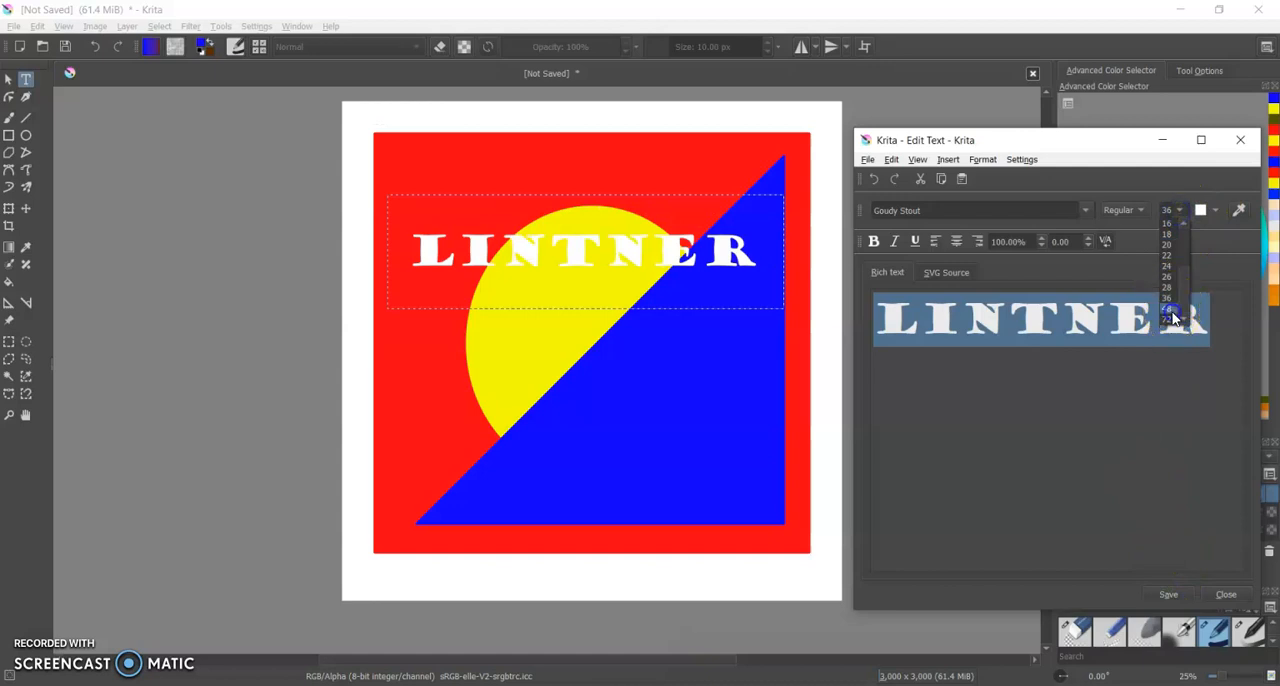
left_click(1172, 311)
left_click(1170, 596)
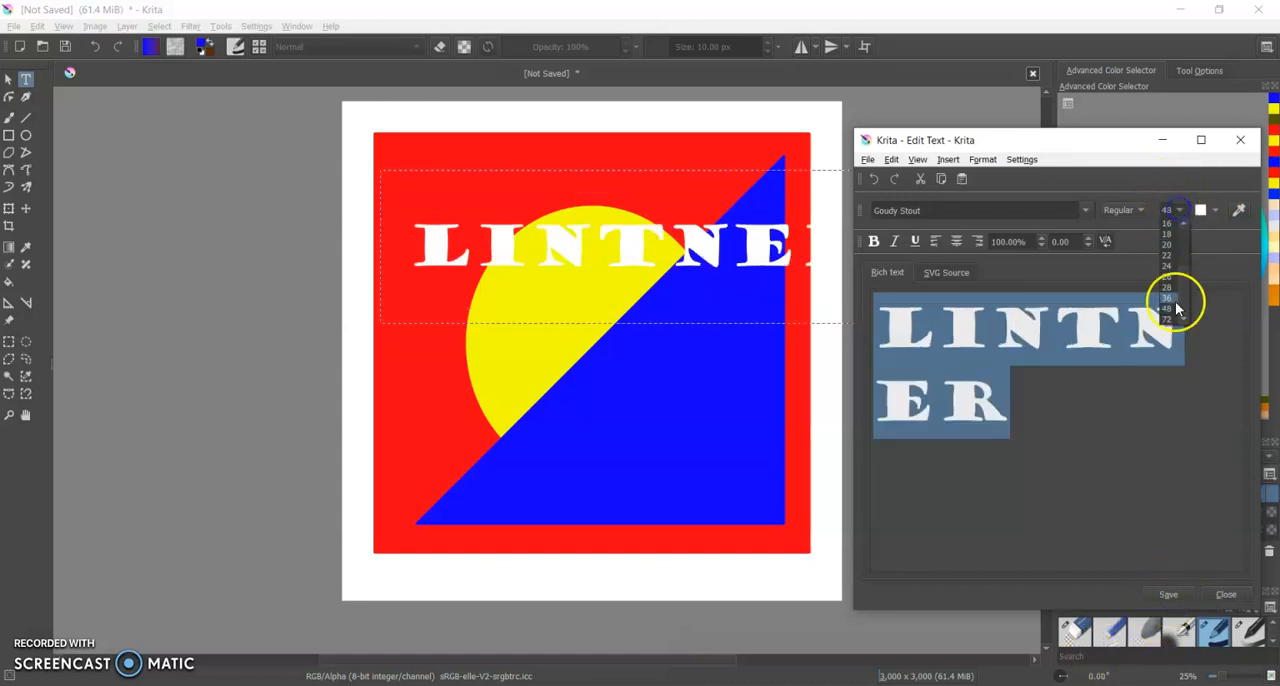
left_click(1172, 303)
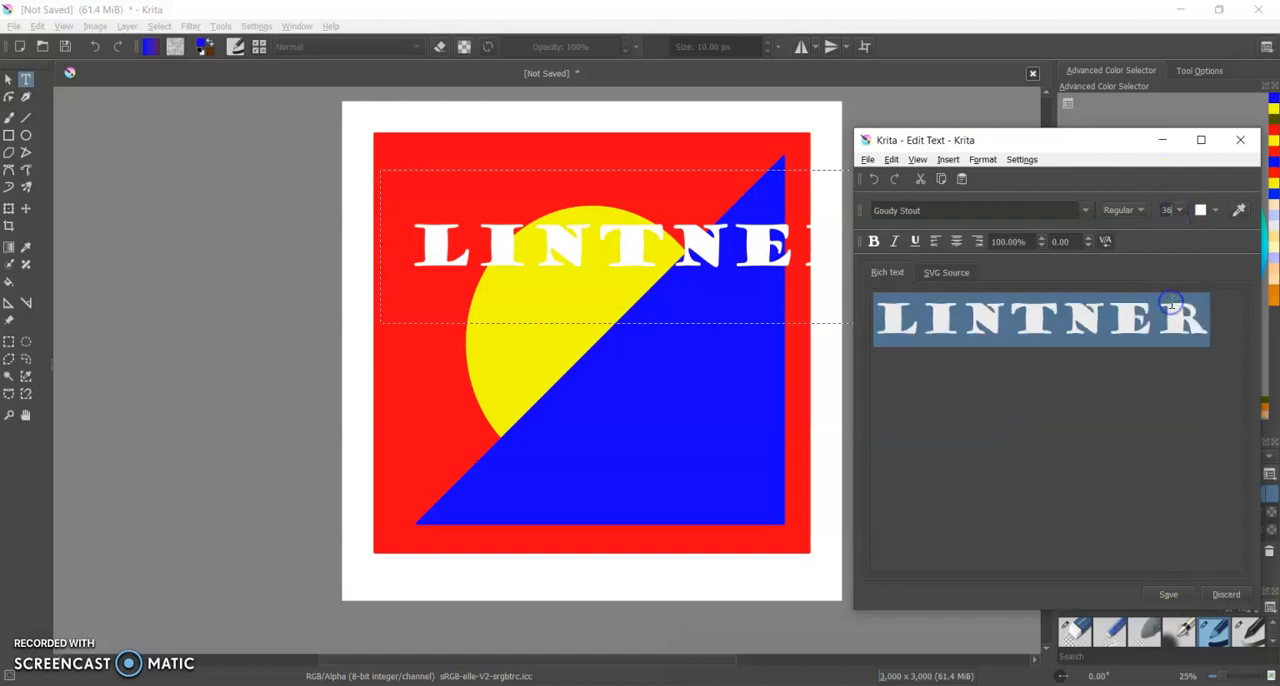
left_click(1168, 596)
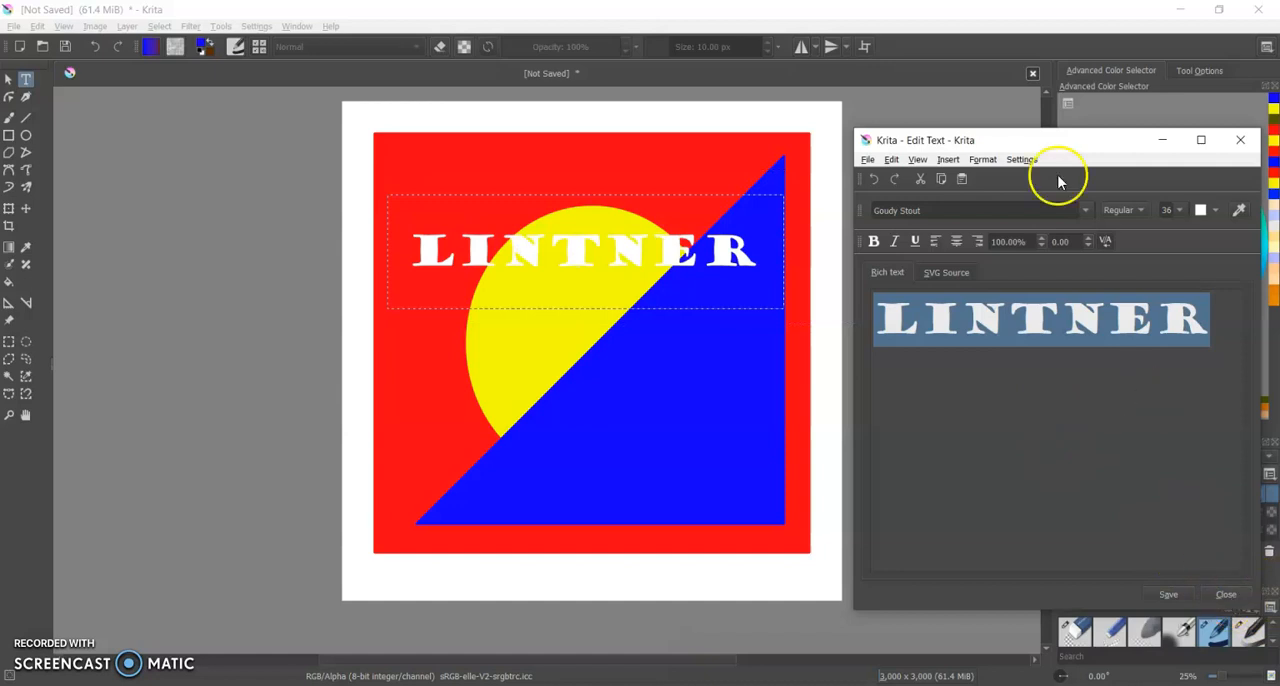
Close the text editor and rotate the surname text about 45° counter-clockwise, parallel to the triangle's diagonal edge.
left_click(1231, 594)
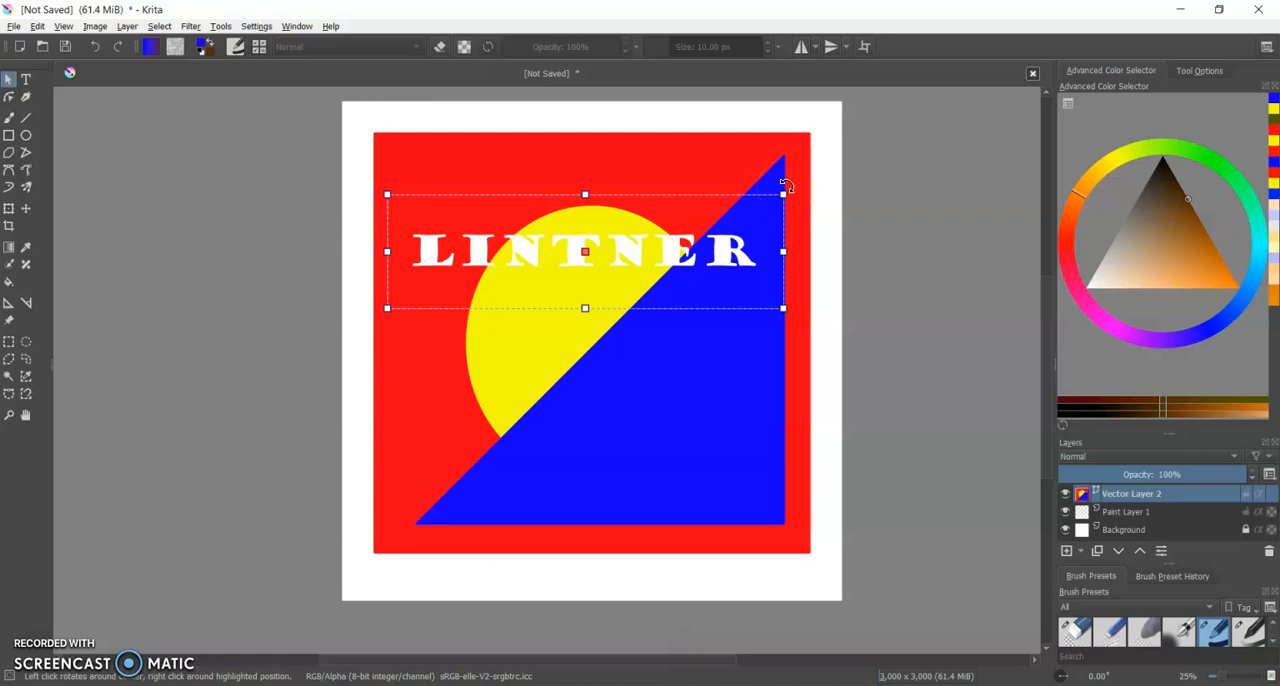
left_click_drag(786, 186, 732, 94)
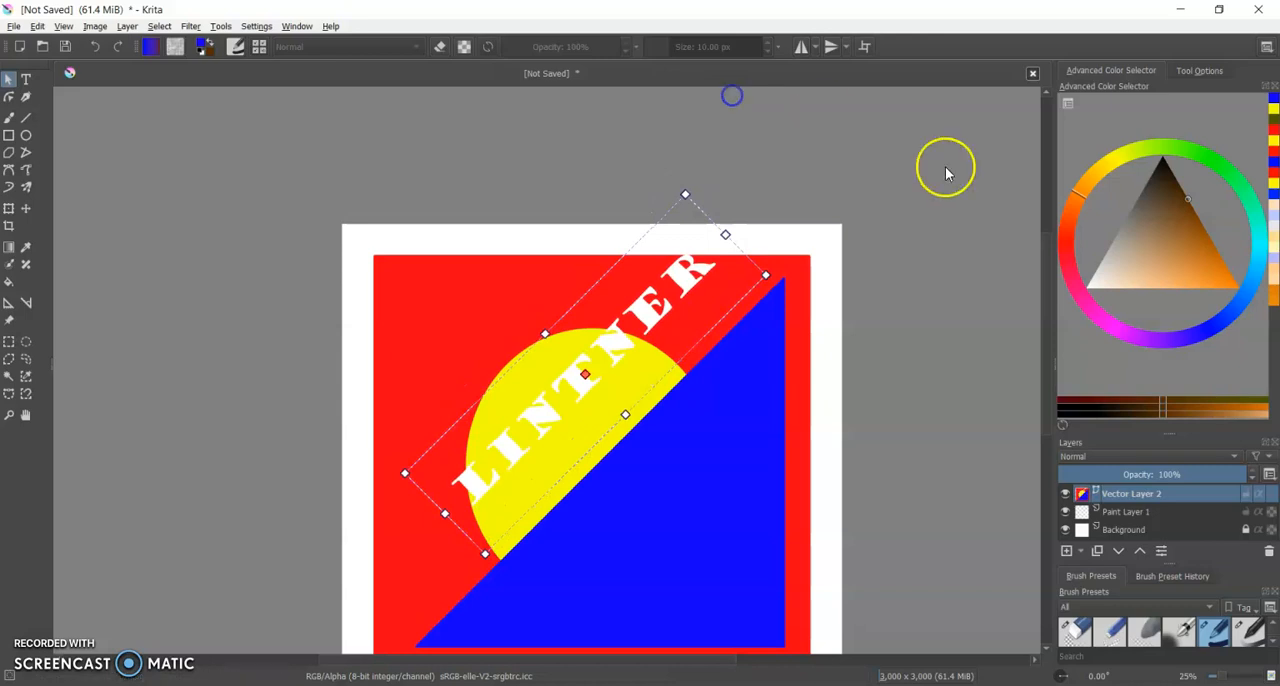
Move the rotated surname text onto the blue triangle, just inside and along its diagonal edge, and deselect it.
left_click_drag(1046, 264, 1062, 307)
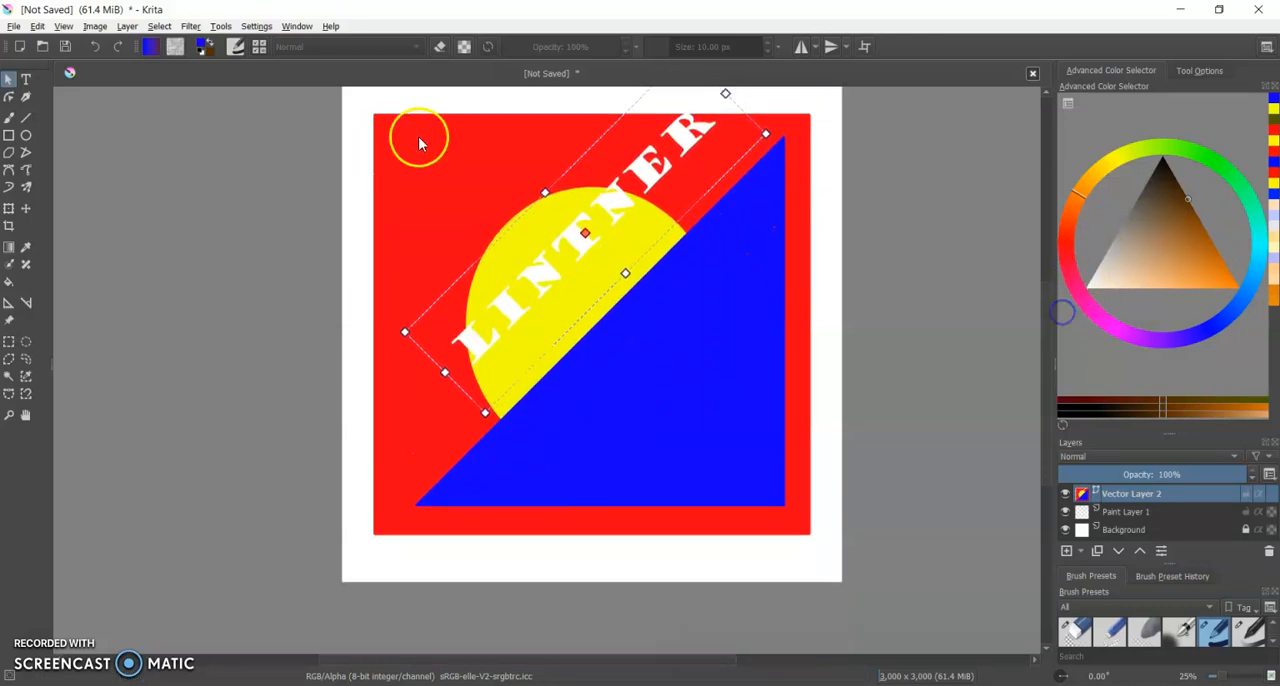
left_click_drag(592, 228, 641, 328)
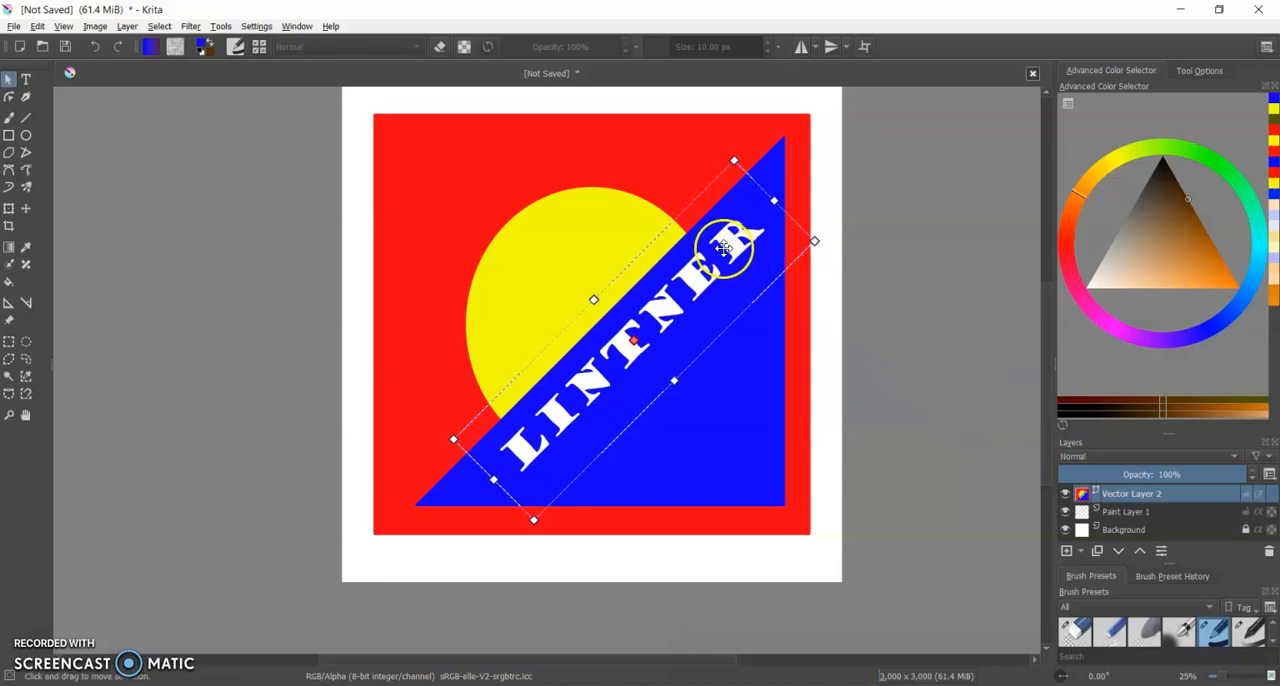
left_click_drag(722, 249, 710, 257)
left_click(942, 375)
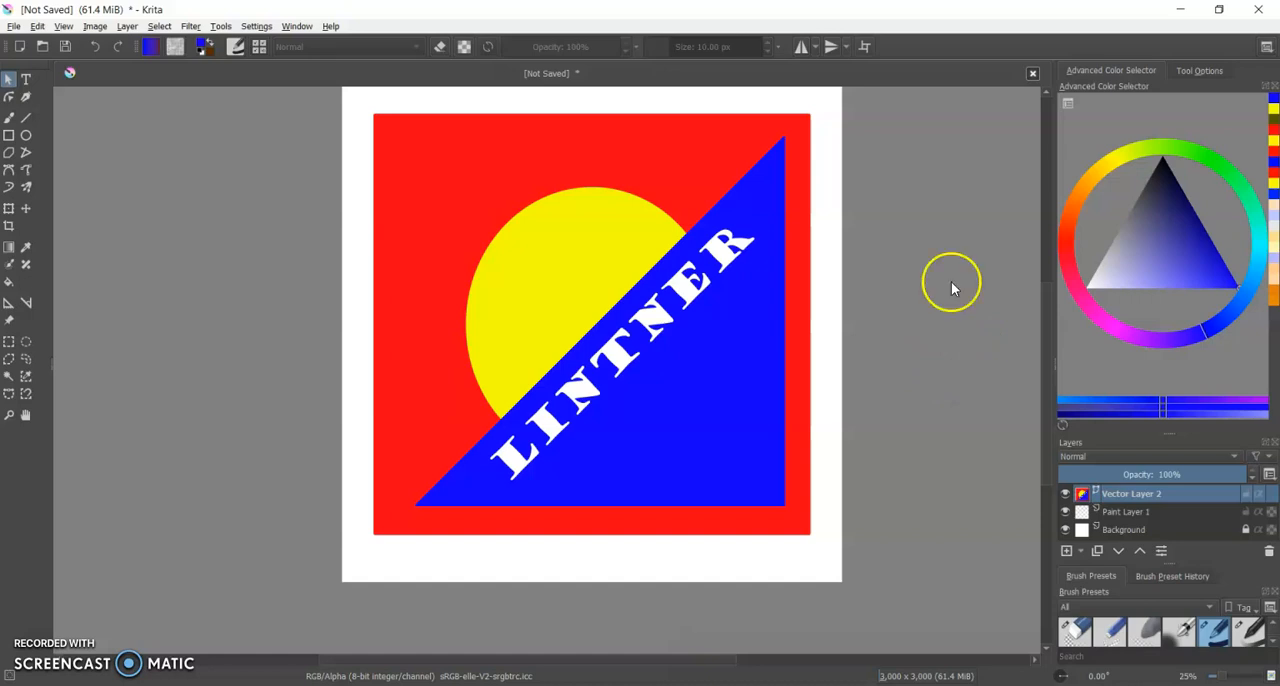
Save the composition as a JPEG image named "shape and color" in the Teacher Examples folder, accepting 80% quality and the additional Krita file.
left_click(12, 27)
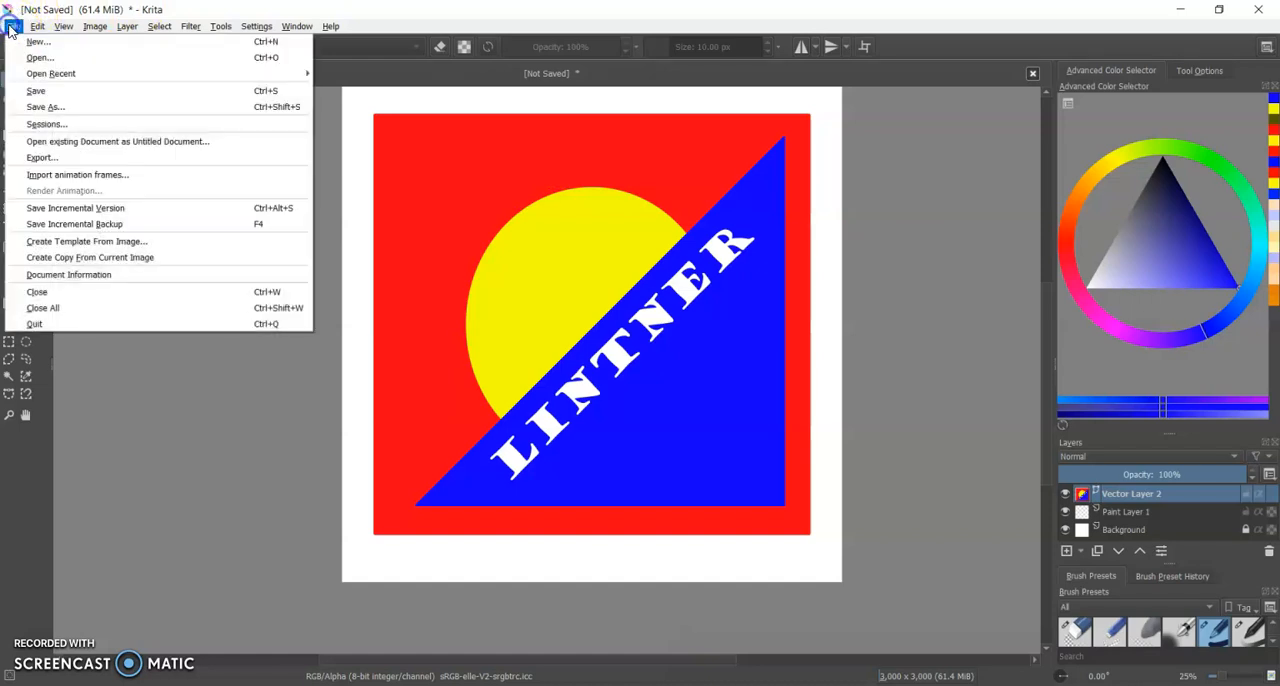
left_click(46, 107)
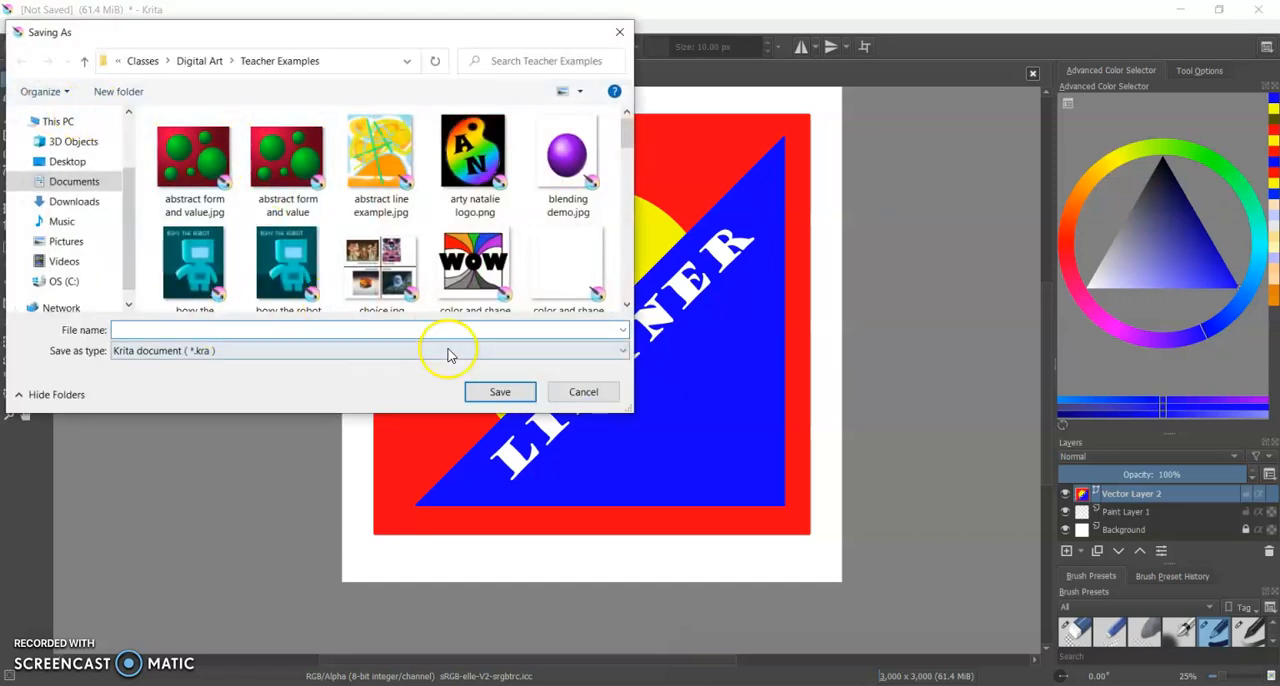
type("shape and color")
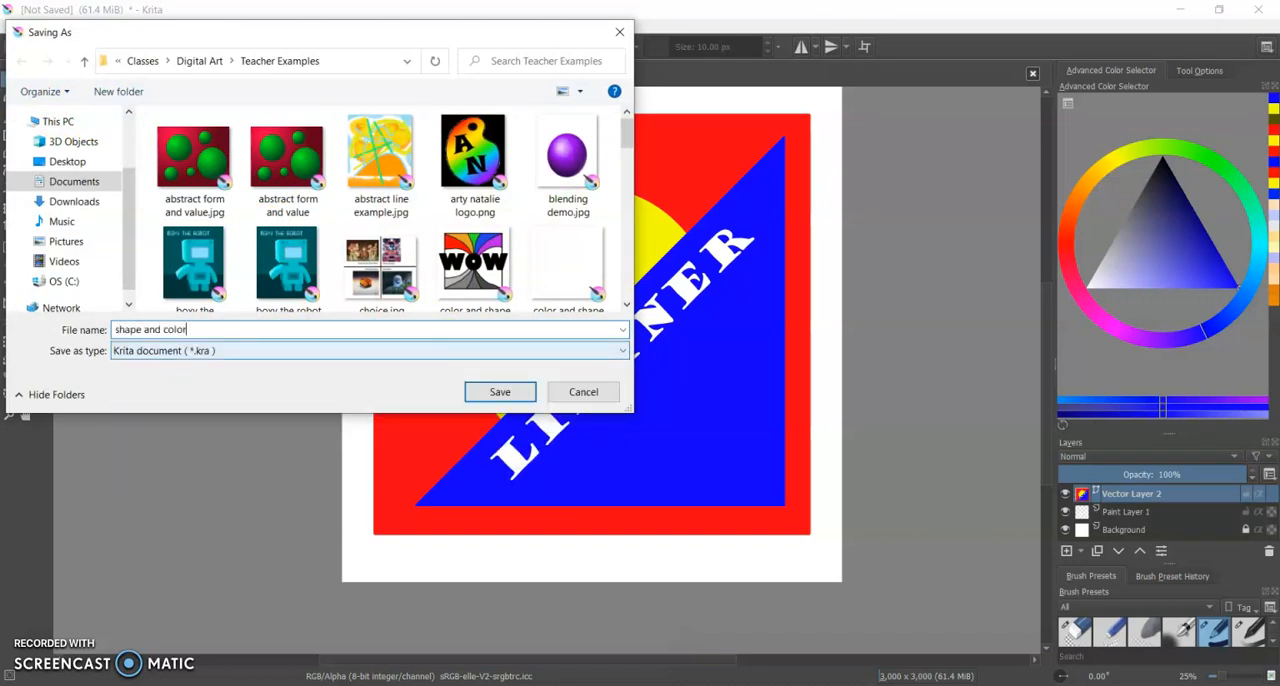
left_click(413, 347)
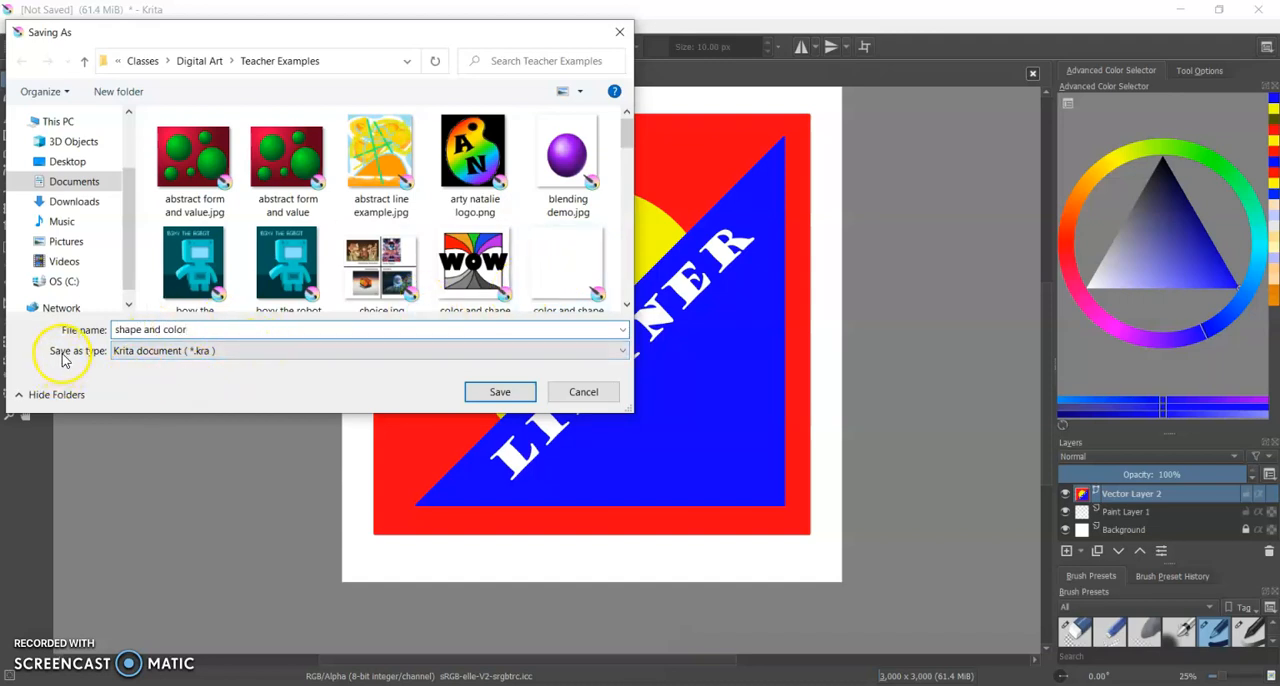
left_click(177, 351)
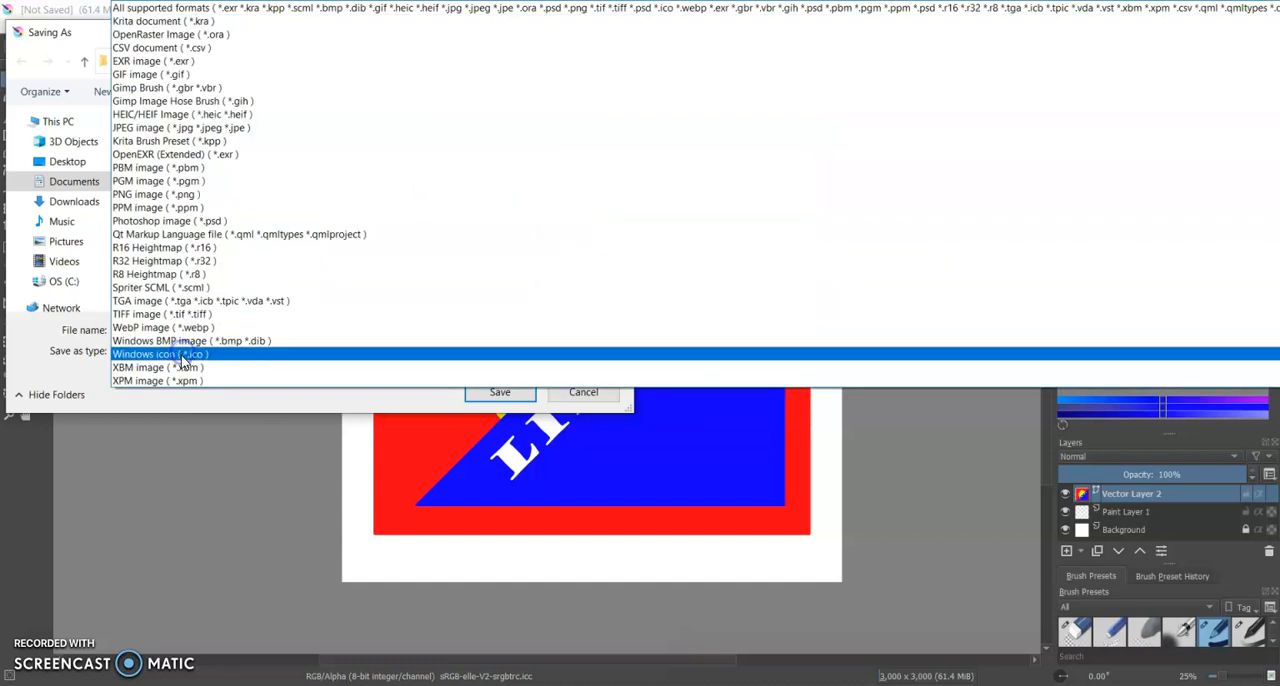
left_click(177, 128)
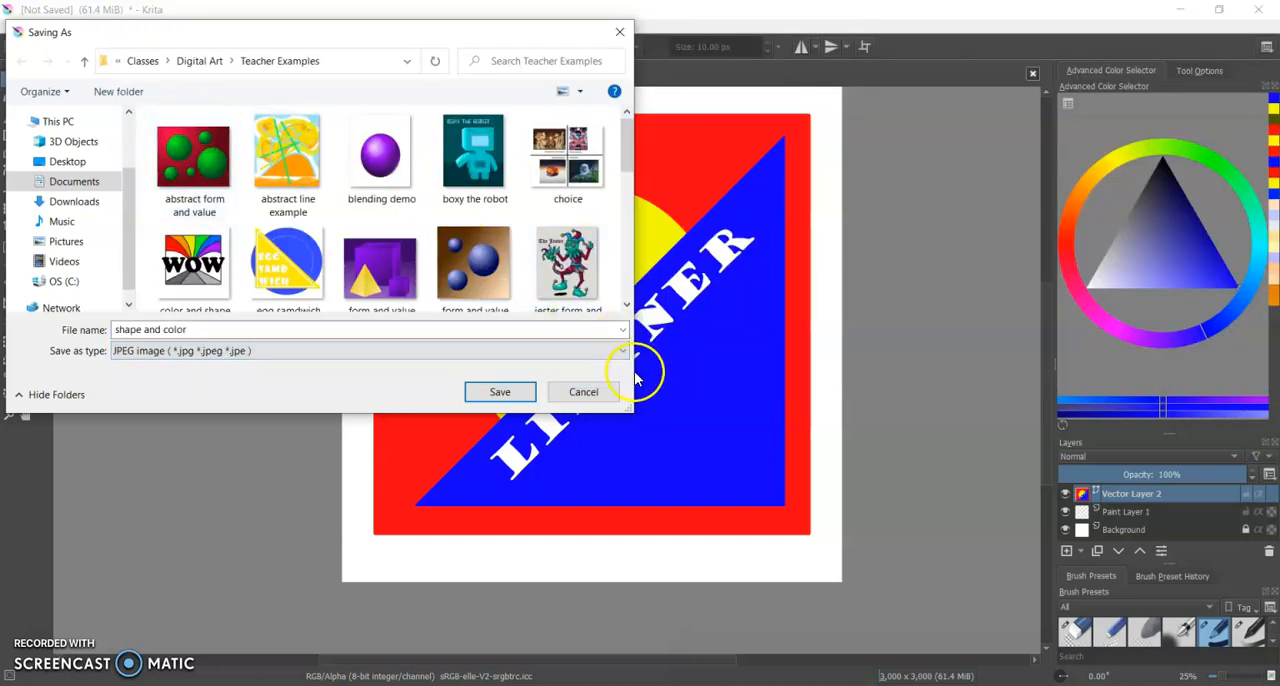
left_click(502, 395)
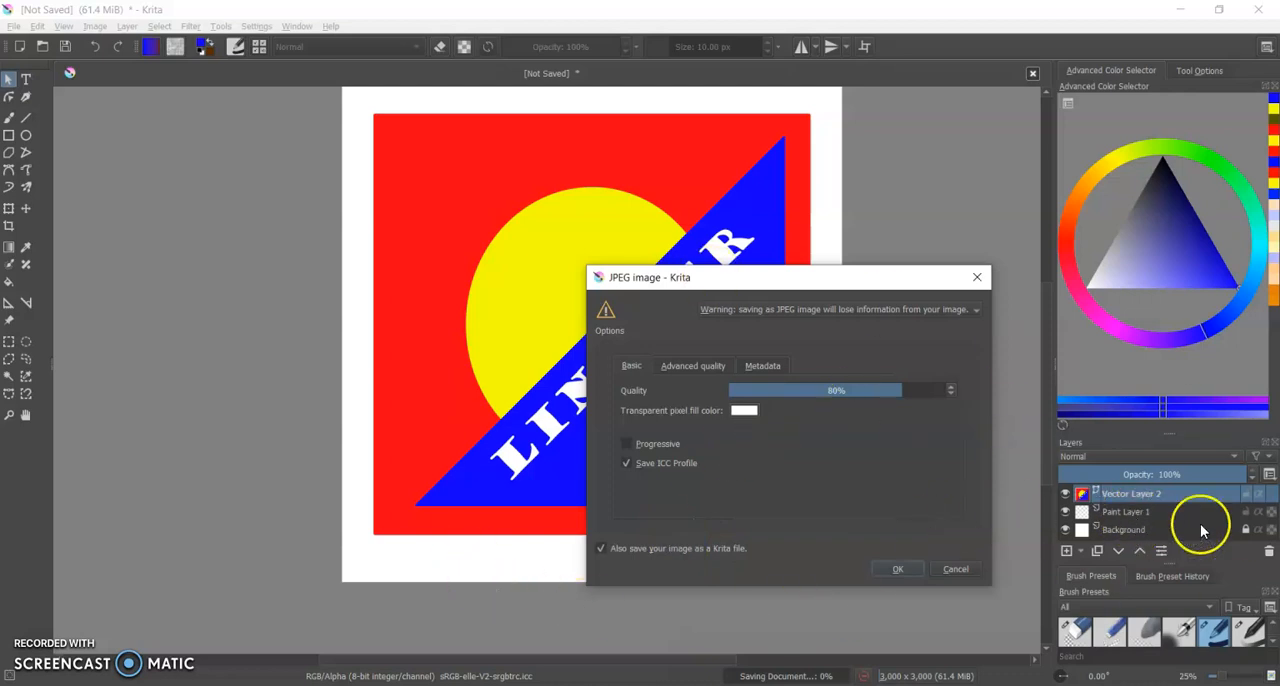
left_click(898, 571)
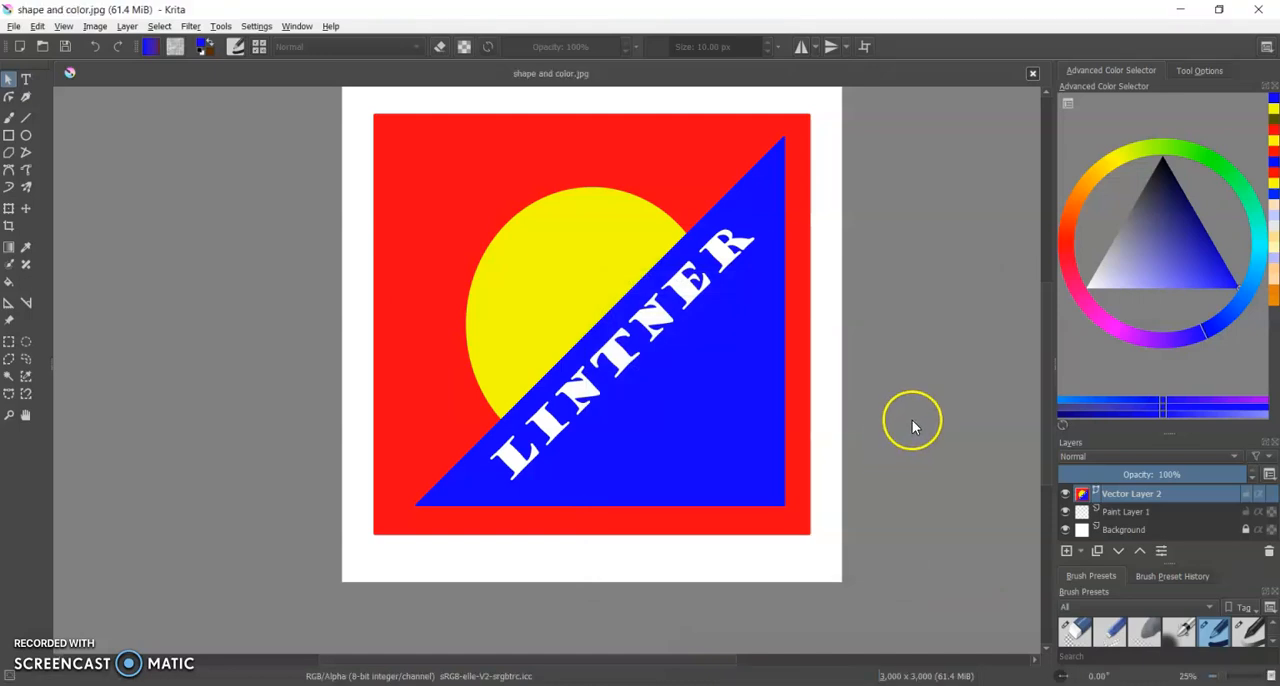
scroll(904, 420, "up", 1)
scroll(904, 420, "down", 1)
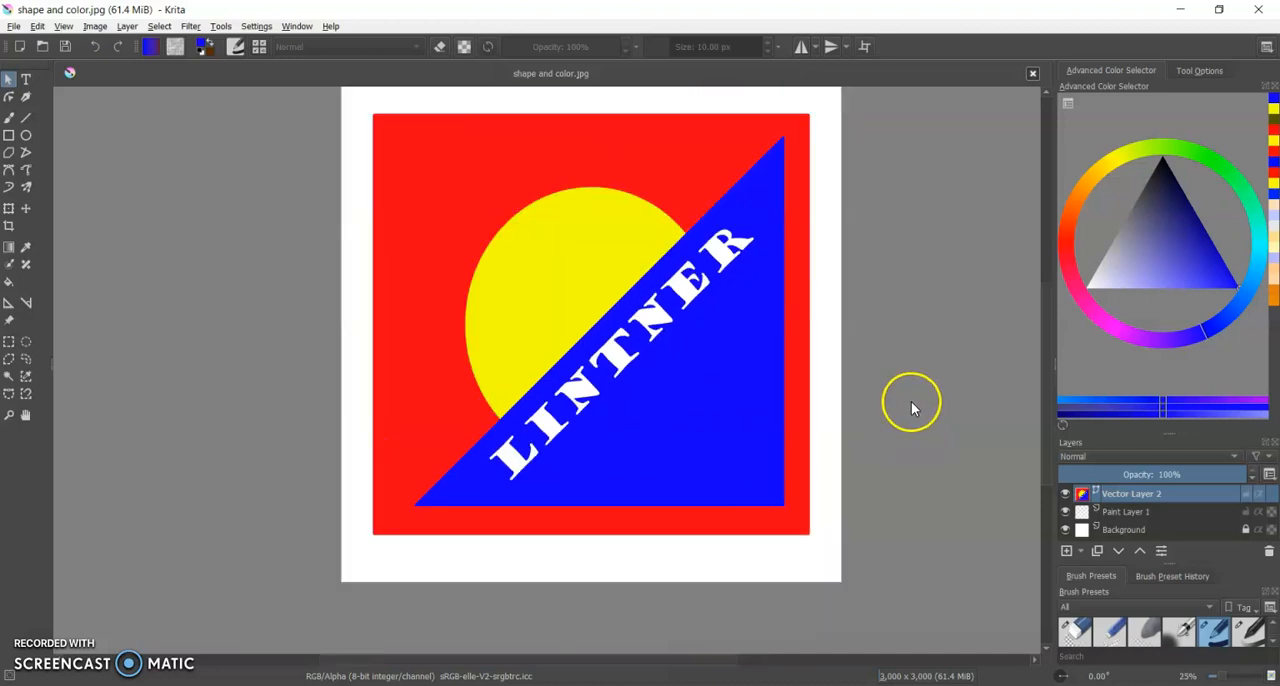
scroll(911, 401, "down", 1)
scroll(916, 370, "up", 1)
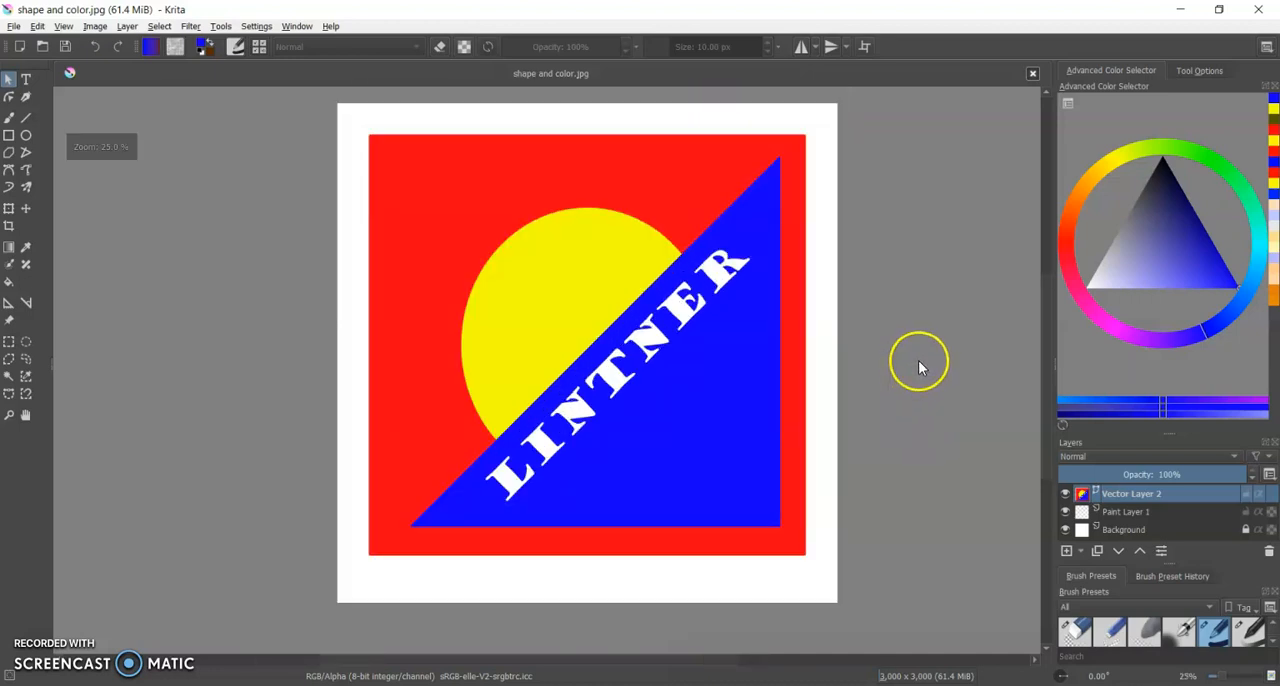